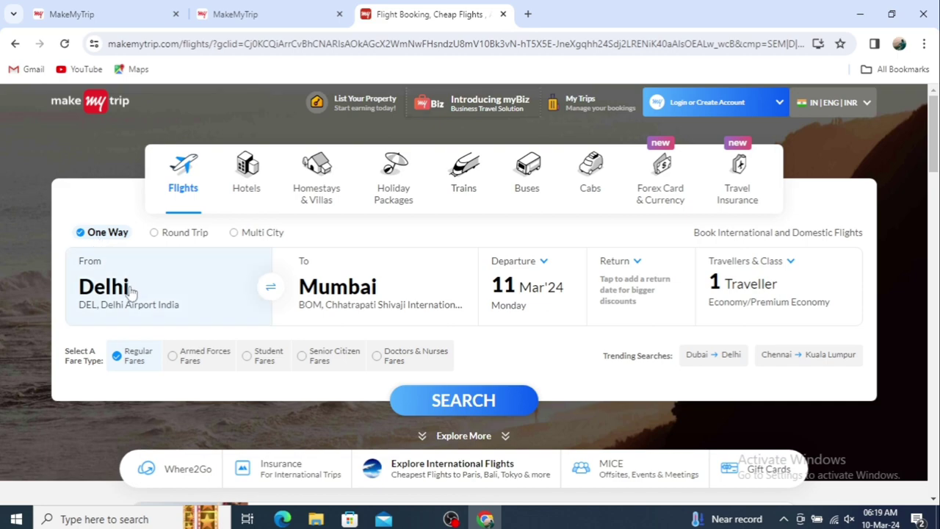
Open the destination city suggestions for the one-way Delhi flight search
{"action": "left_click", "coordinate": [328, 294]}
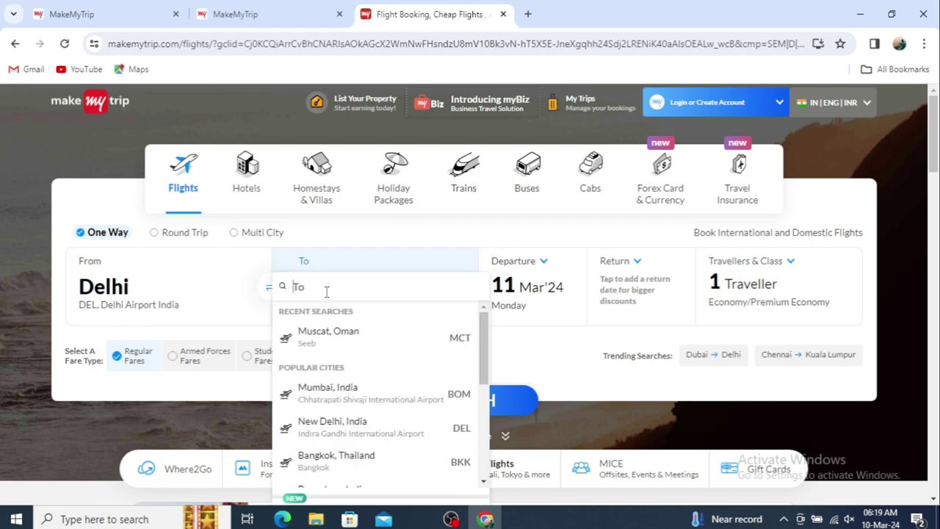
Search one-way Delhi to Muscat flights on 20 Mar'24 for 1 adult in Economy
{"action": "left_click", "coordinate": [328, 334]}
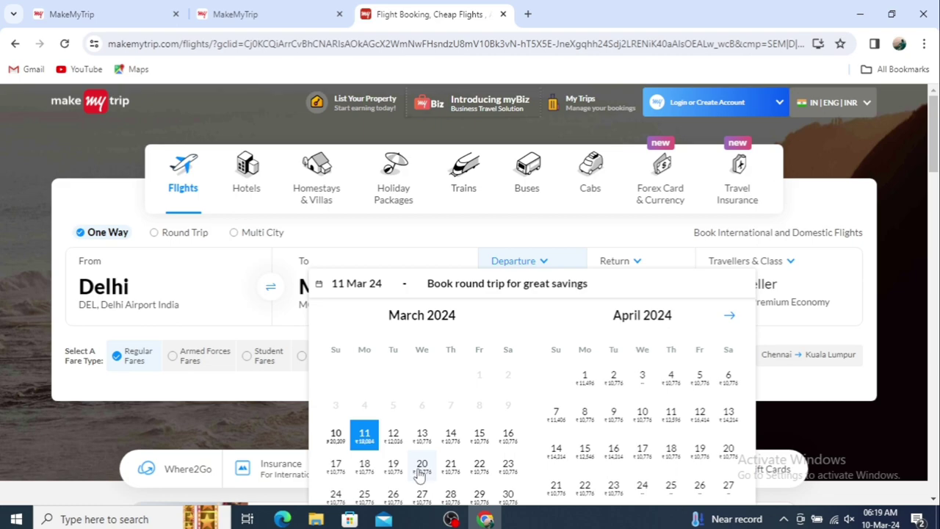
{"action": "left_click", "coordinate": [422, 467]}
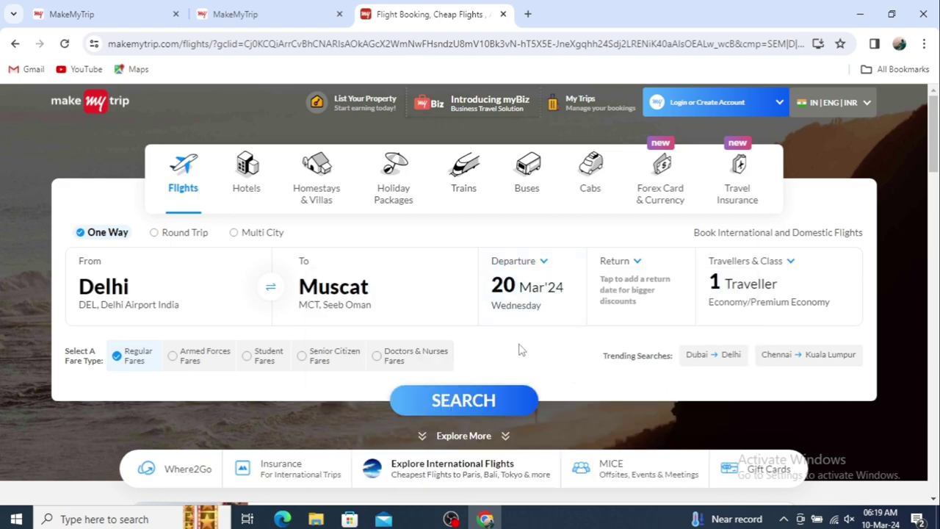
{"action": "left_click", "coordinate": [783, 275]}
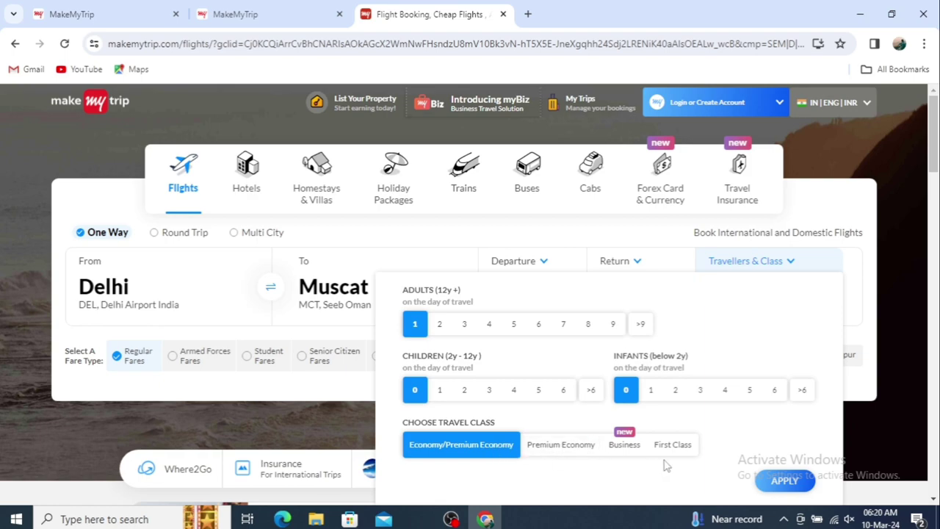
{"action": "left_click", "coordinate": [784, 481]}
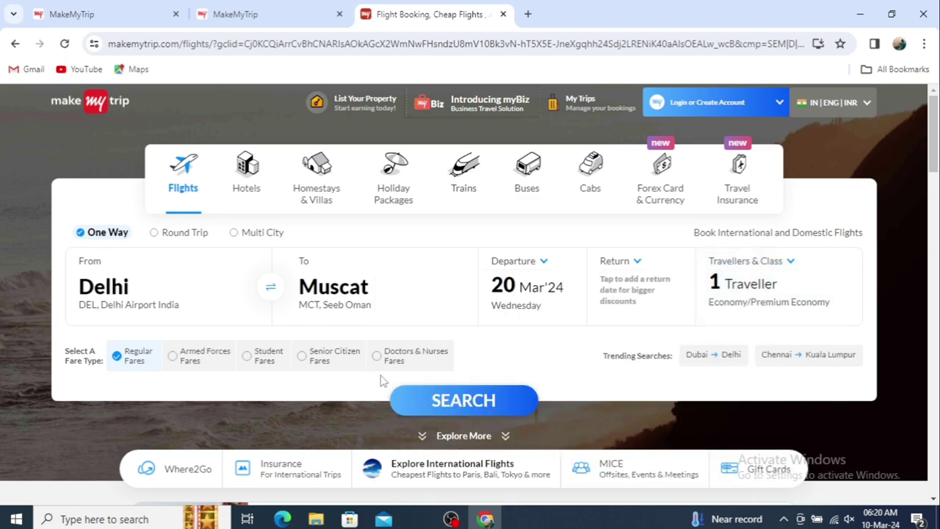
{"action": "left_click", "coordinate": [423, 403]}
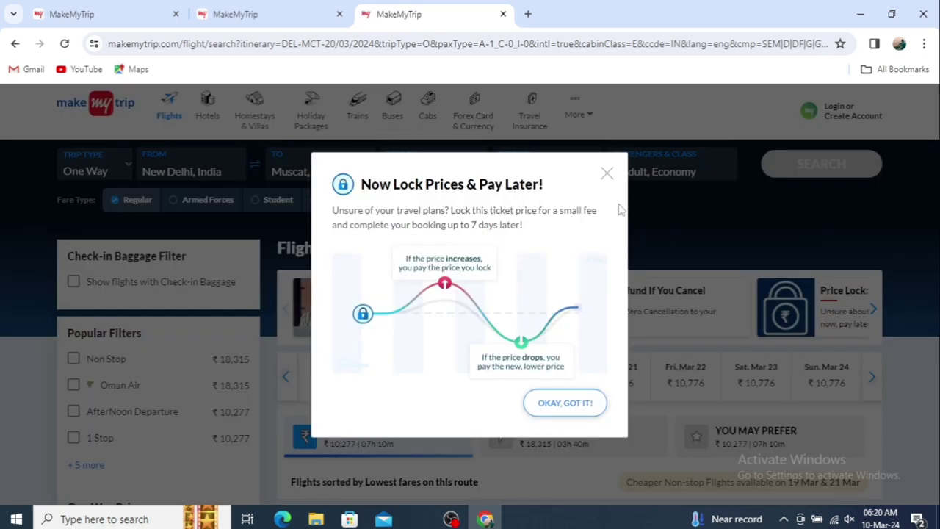
Dismiss the Lock Prices popup and scroll down to the Delhi–Muscat flight listings
{"action": "left_click", "coordinate": [606, 176]}
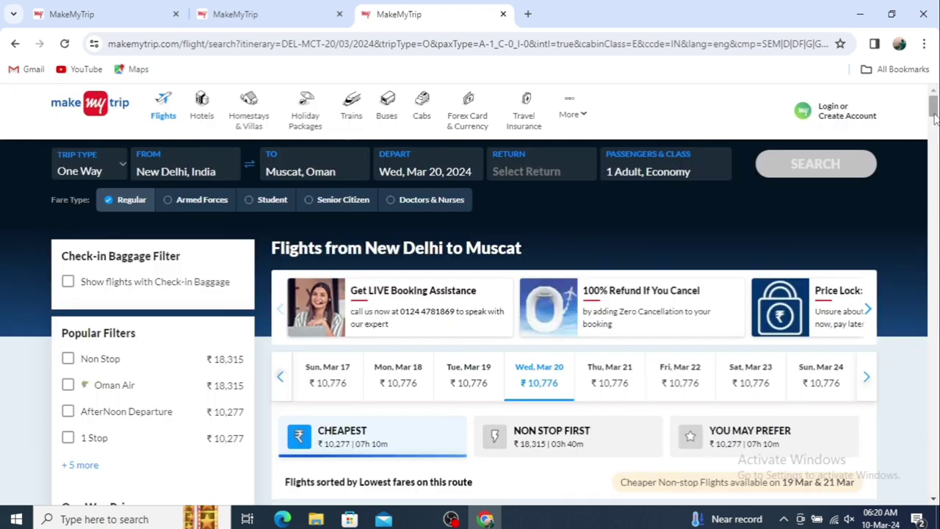
{"action": "left_click_drag", "start_coordinate": [936, 127], "coordinate": [936, 147]}
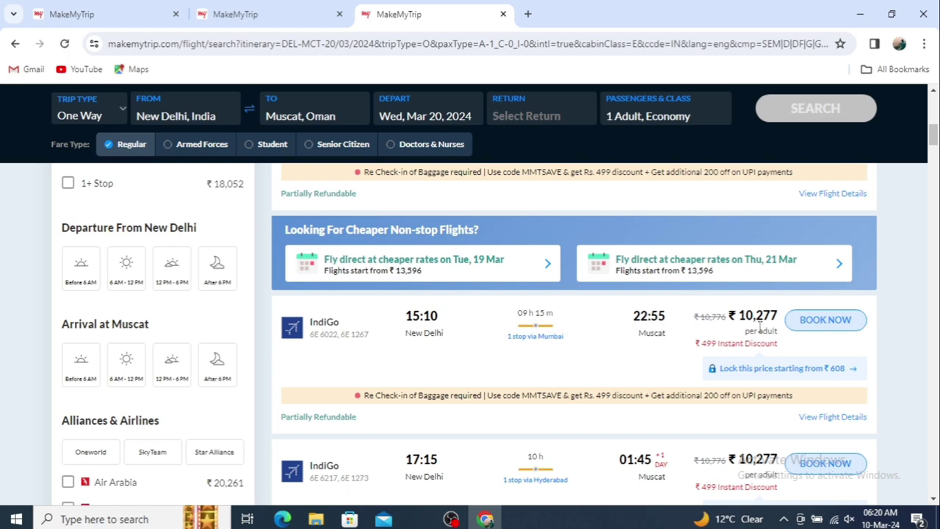
Book the IndiGo 15:10 flight via Mumbai at the ₹10,277 Saver fare
{"action": "left_click", "coordinate": [812, 323]}
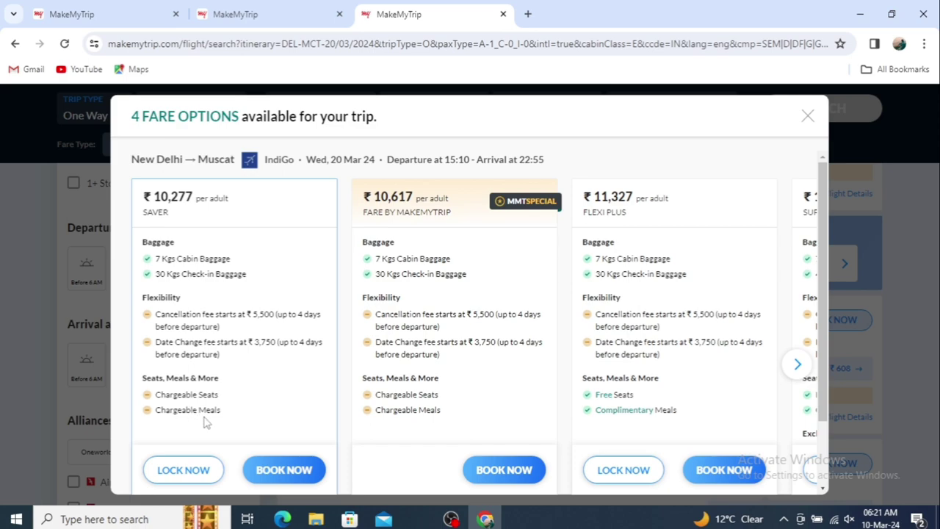
{"action": "left_click", "coordinate": [275, 471]}
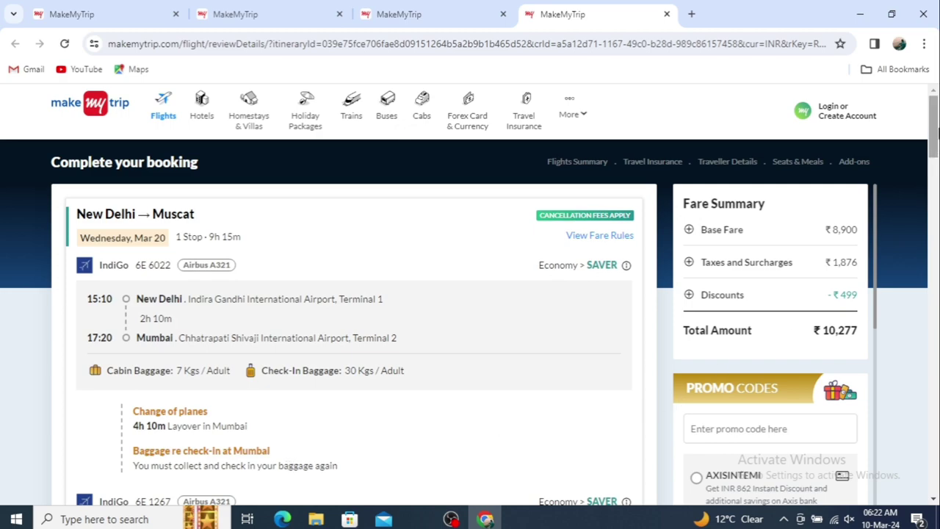
Decline travel insurance and scroll down to the Traveller Details section
{"action": "left_click_drag", "start_coordinate": [935, 136], "coordinate": [930, 210]}
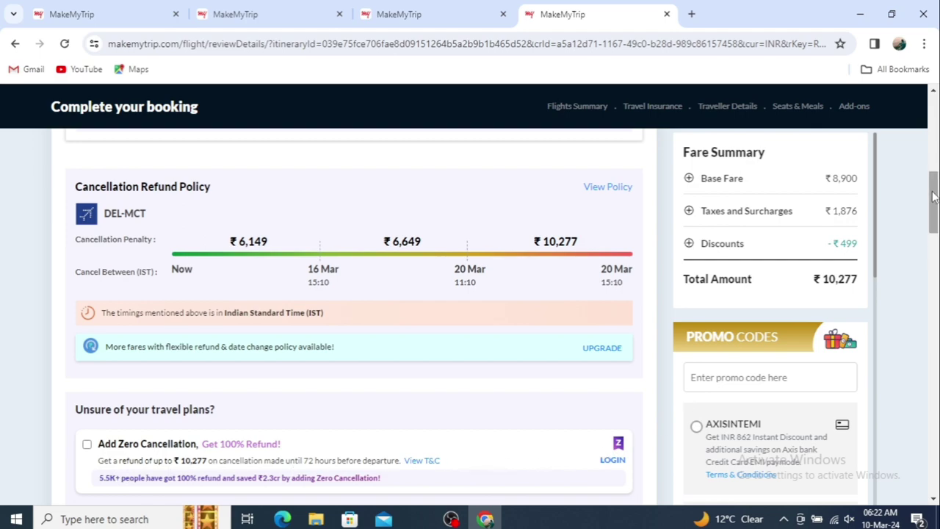
{"action": "left_click_drag", "start_coordinate": [933, 197], "coordinate": [915, 336]}
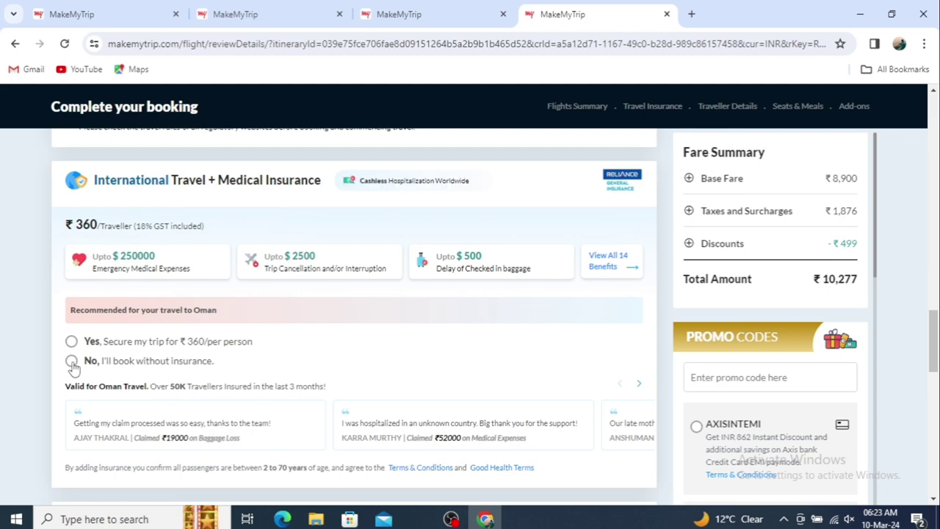
{"action": "left_click", "coordinate": [71, 362]}
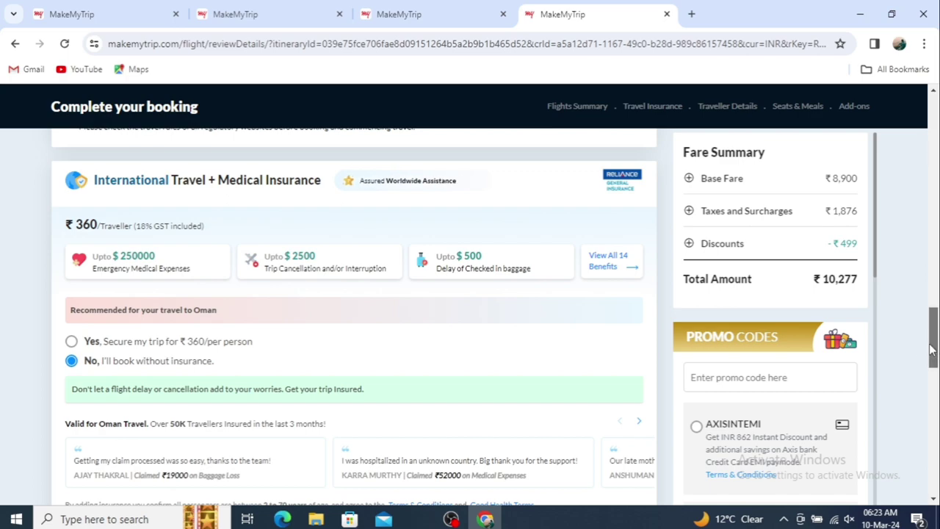
{"action": "left_click_drag", "start_coordinate": [932, 351], "coordinate": [935, 390]}
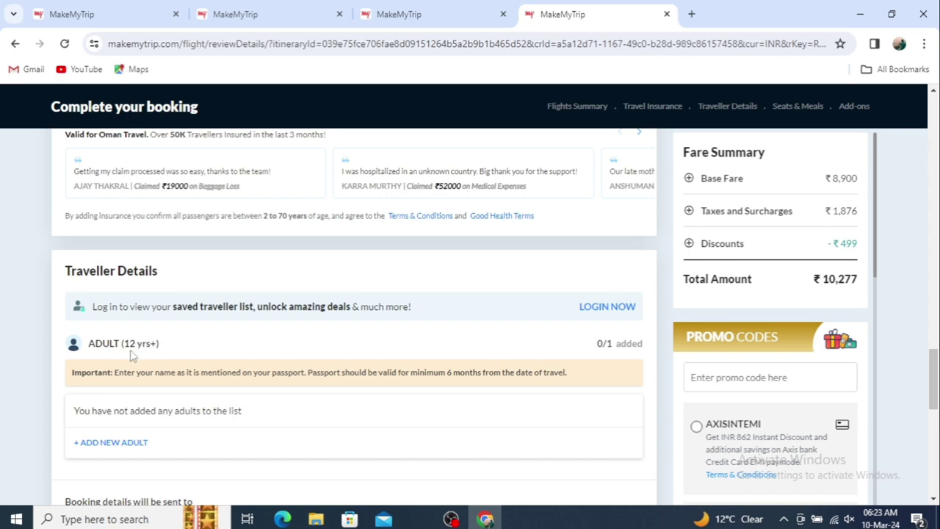
Add an adult traveller, enter the first name and set the gender to male
{"action": "left_click", "coordinate": [109, 442]}
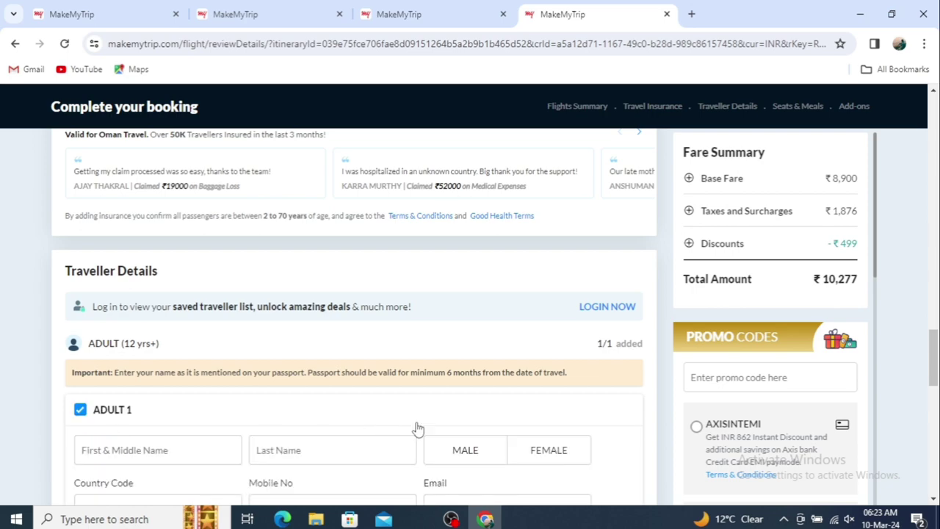
{"action": "scroll", "coordinate": [934, 384], "scroll_direction": "down", "scroll_amount": 2}
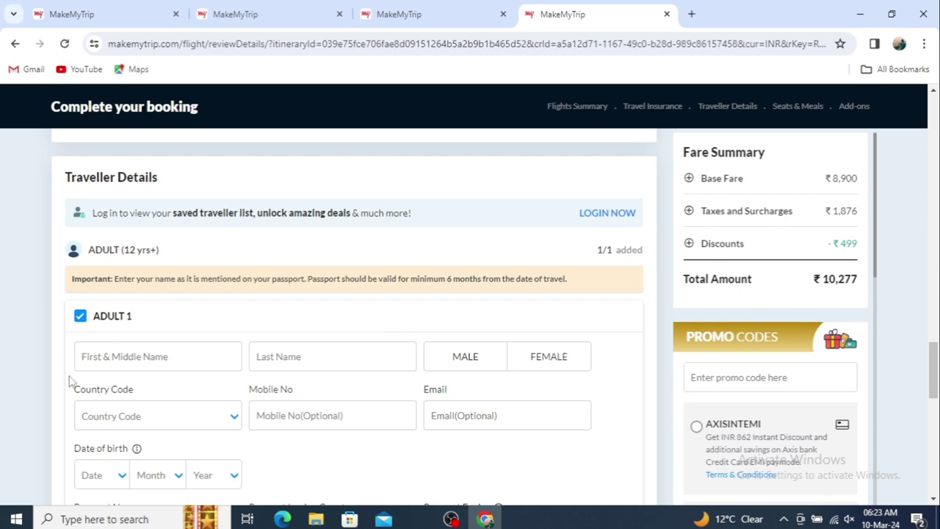
{"action": "left_click", "coordinate": [92, 365]}
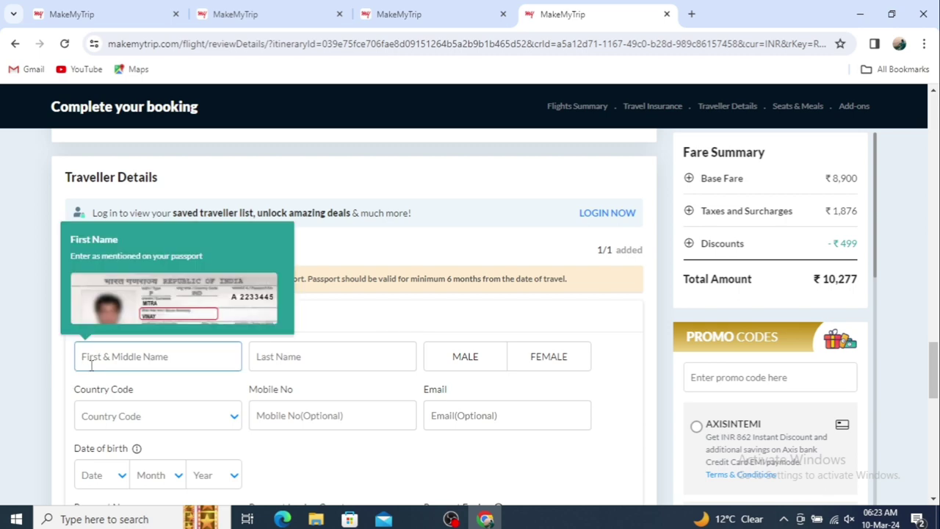
{"action": "type", "text": "a"}
{"action": "key", "text": "BackSpace"}
{"action": "type", "text": "Shivam"}
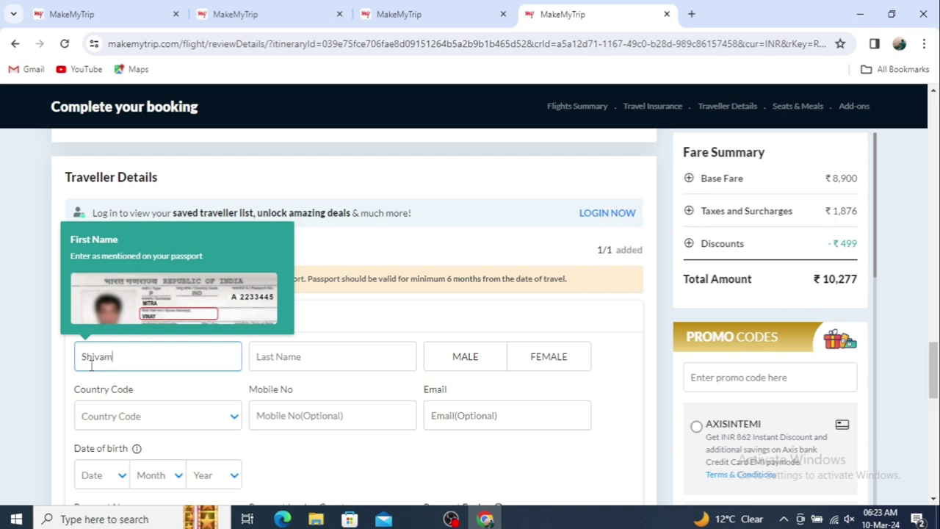
{"action": "left_click", "coordinate": [348, 359]}
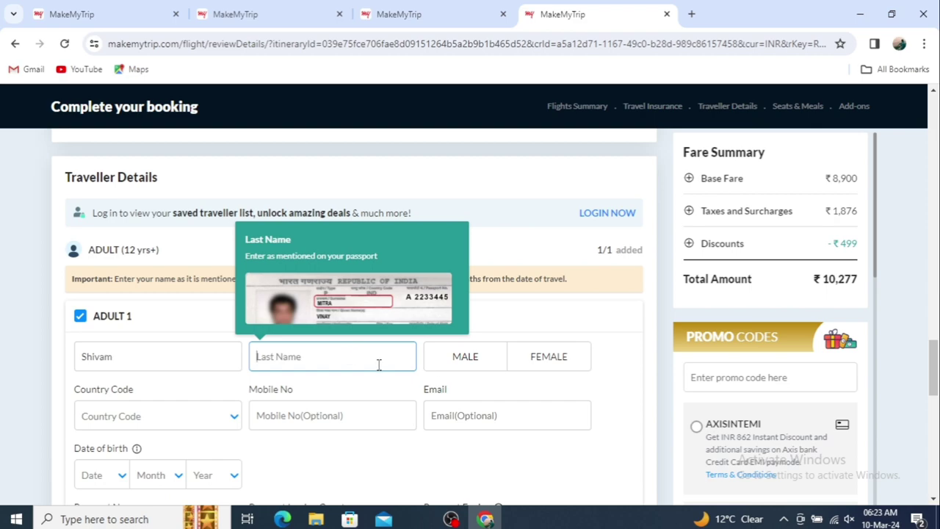
{"action": "left_click", "coordinate": [467, 360]}
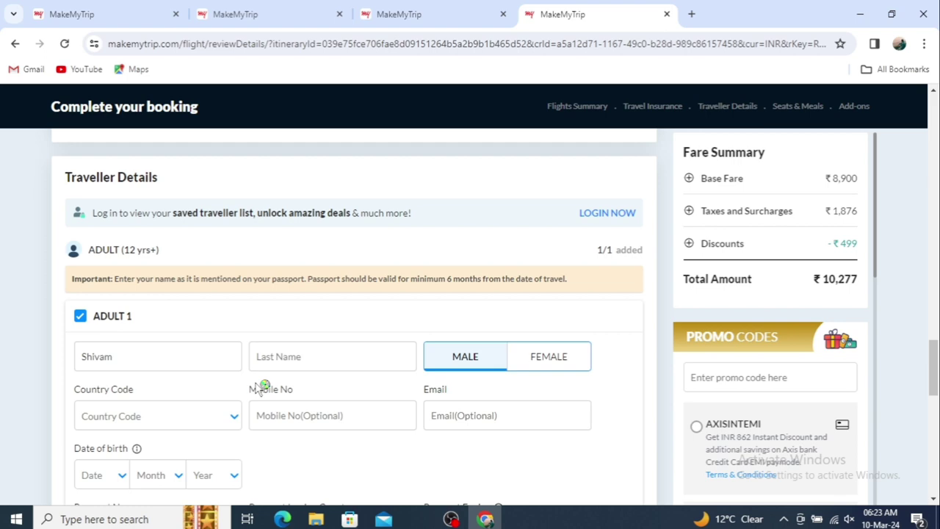
Set the traveller's country code to India (91) and enter the mobile number
{"action": "left_click", "coordinate": [195, 426]}
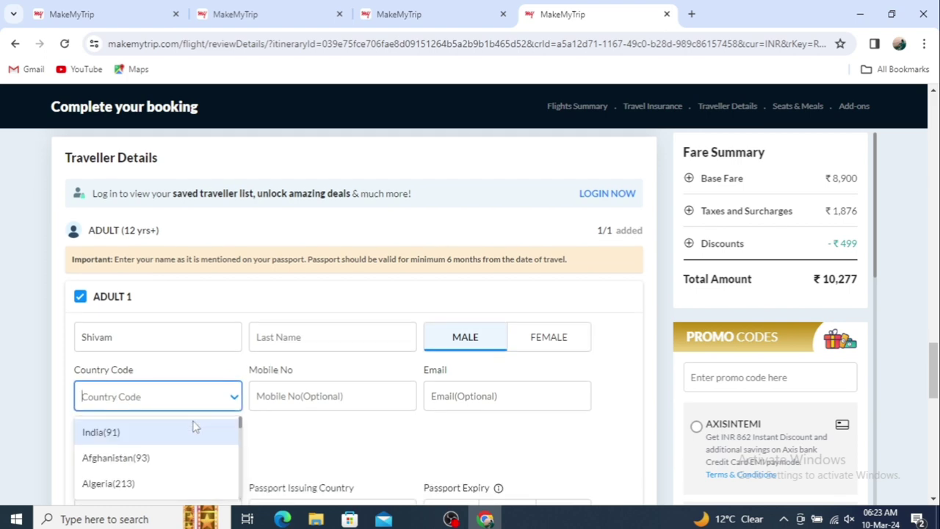
{"action": "left_click", "coordinate": [159, 441]}
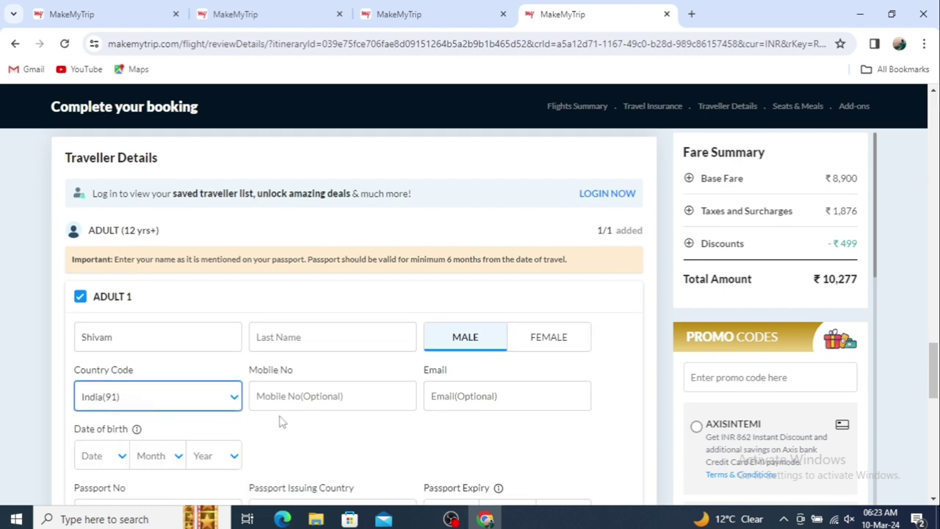
{"action": "left_click", "coordinate": [311, 401]}
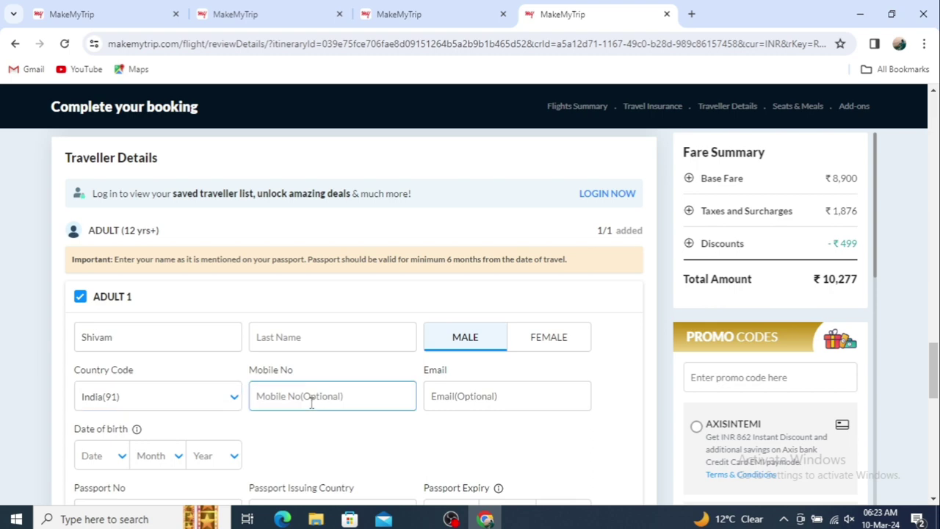
{"action": "left_click", "coordinate": [520, 398]}
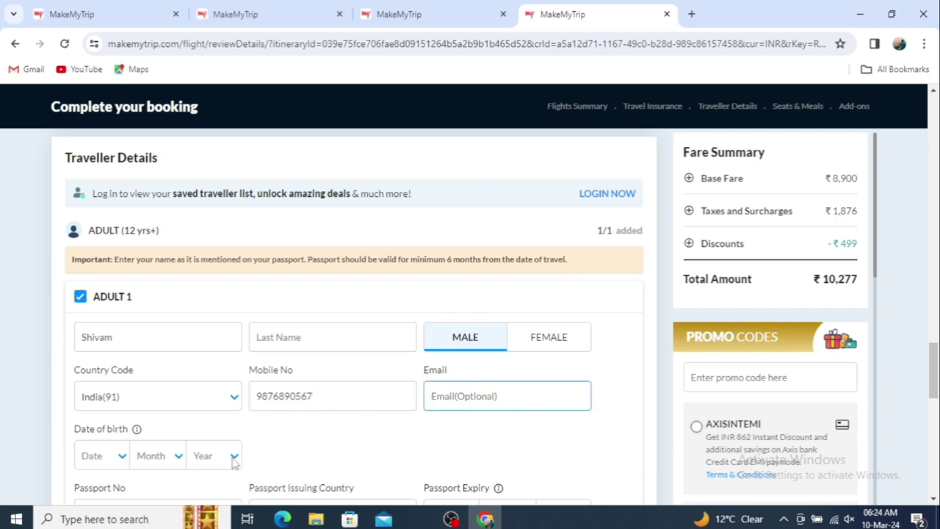
{"action": "left_click", "coordinate": [124, 457]}
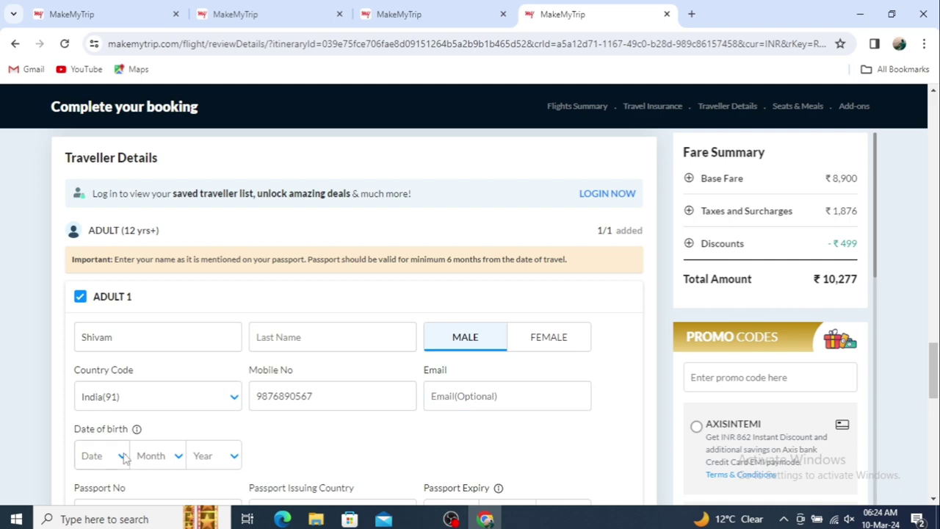
Set the traveller's date of birth to 02 Feb 2000
{"action": "left_click", "coordinate": [96, 456]}
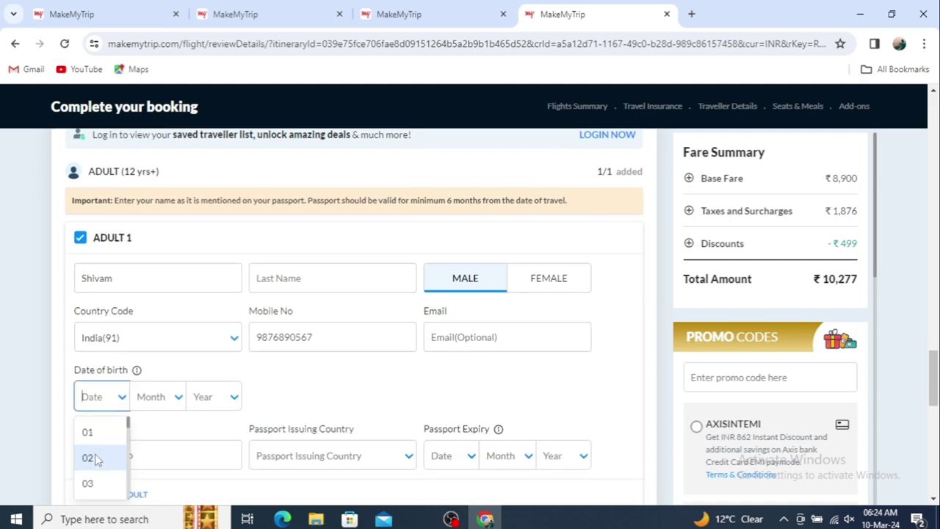
{"action": "left_click", "coordinate": [94, 456]}
{"action": "left_click", "coordinate": [166, 397]}
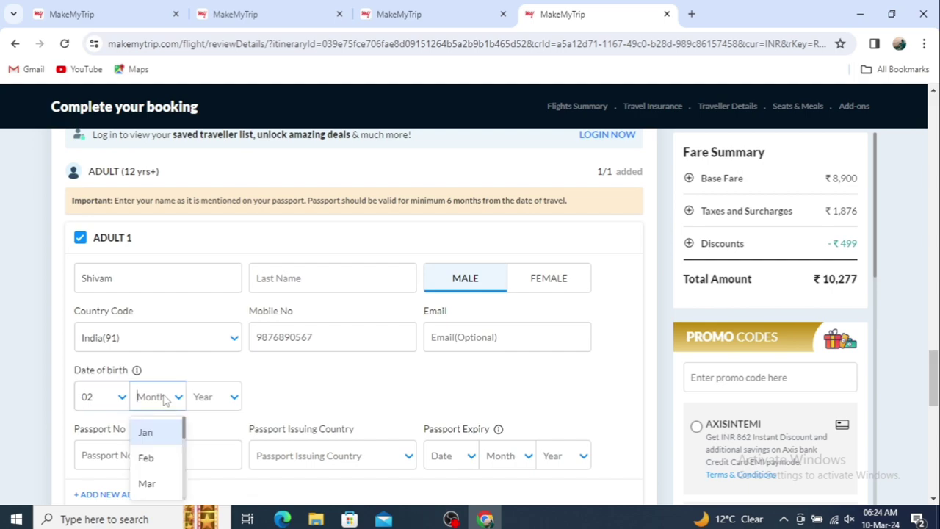
{"action": "left_click", "coordinate": [151, 457]}
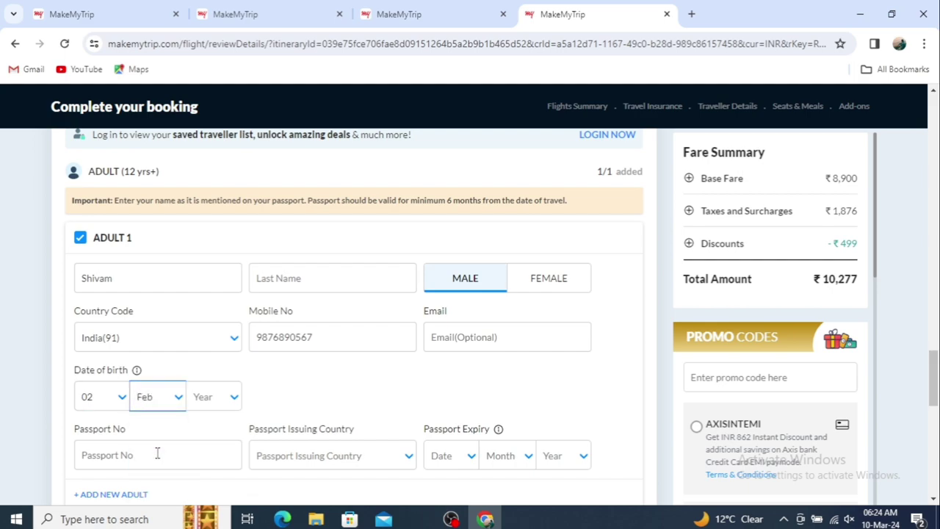
{"action": "left_click", "coordinate": [219, 402]}
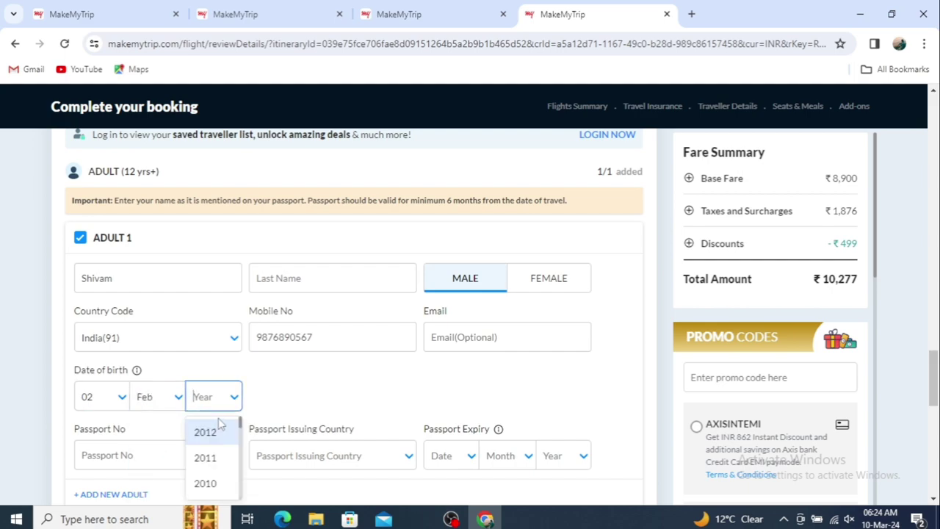
{"action": "type", "text": "2000"}
{"action": "left_click", "coordinate": [114, 467]}
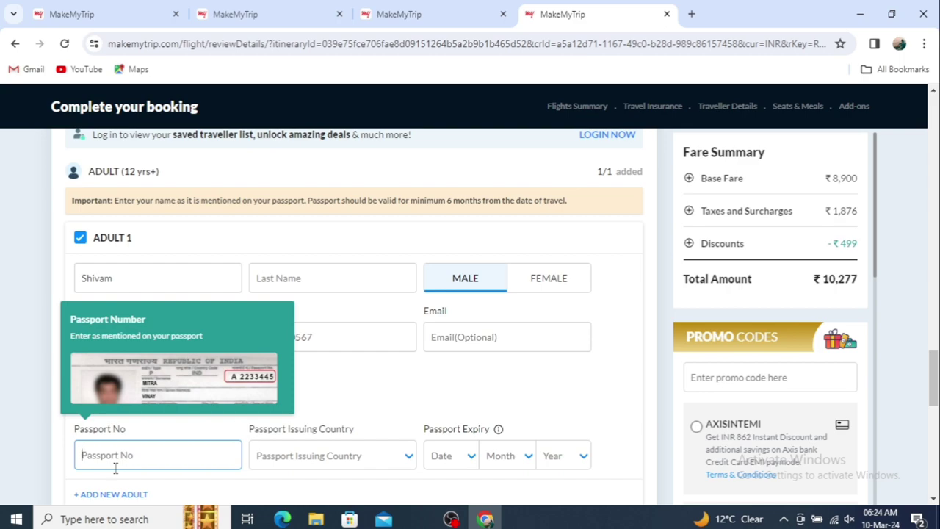
Enter the passport number and choose India as the passport issuing country
{"action": "left_click", "coordinate": [332, 456]}
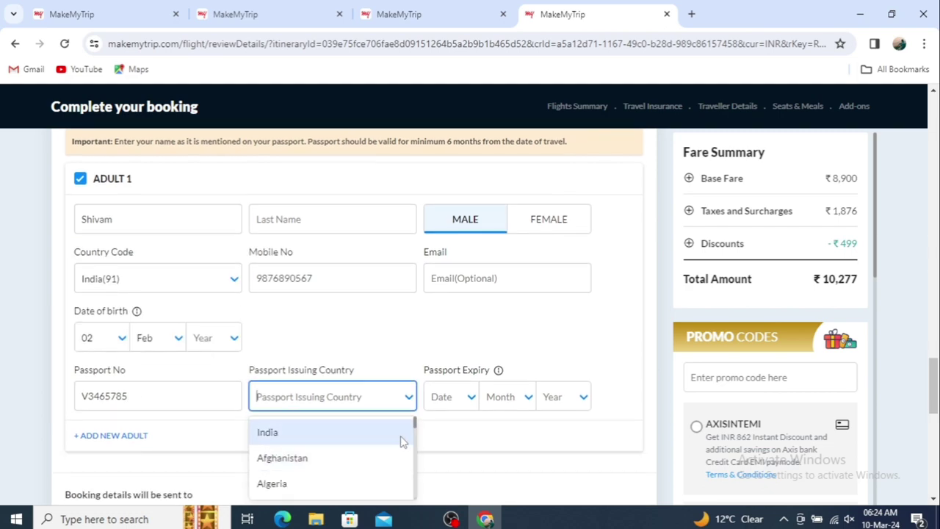
{"action": "left_click", "coordinate": [317, 439]}
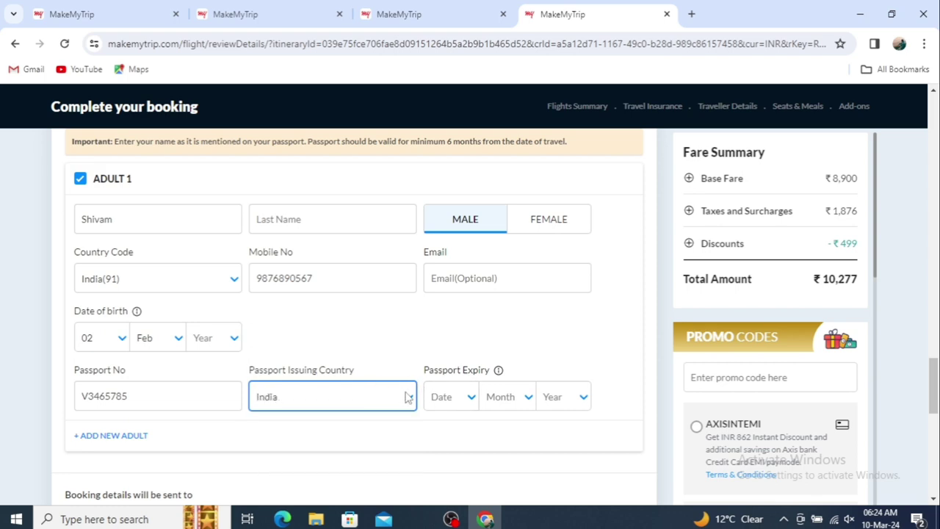
Set the passport expiry date to 02 Mar 2030
{"action": "left_click", "coordinate": [454, 398]}
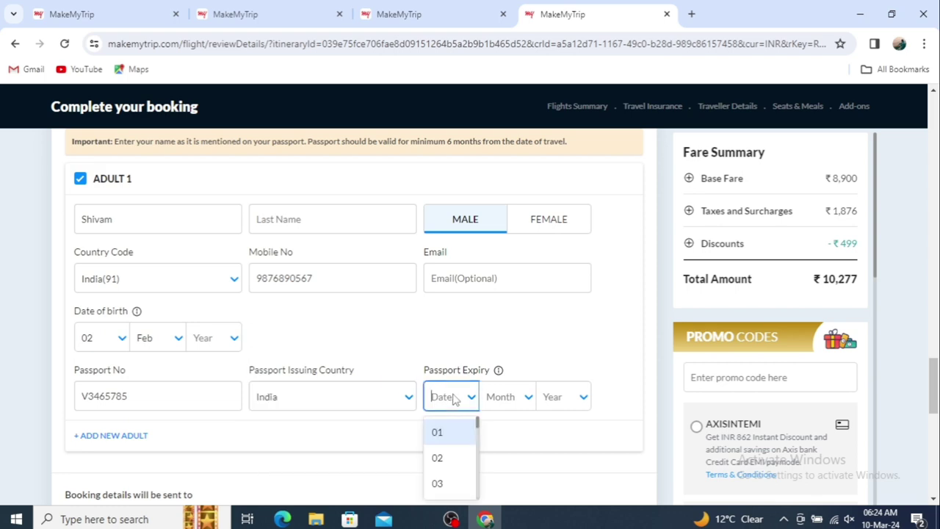
{"action": "left_click", "coordinate": [442, 456]}
{"action": "left_click", "coordinate": [518, 399]}
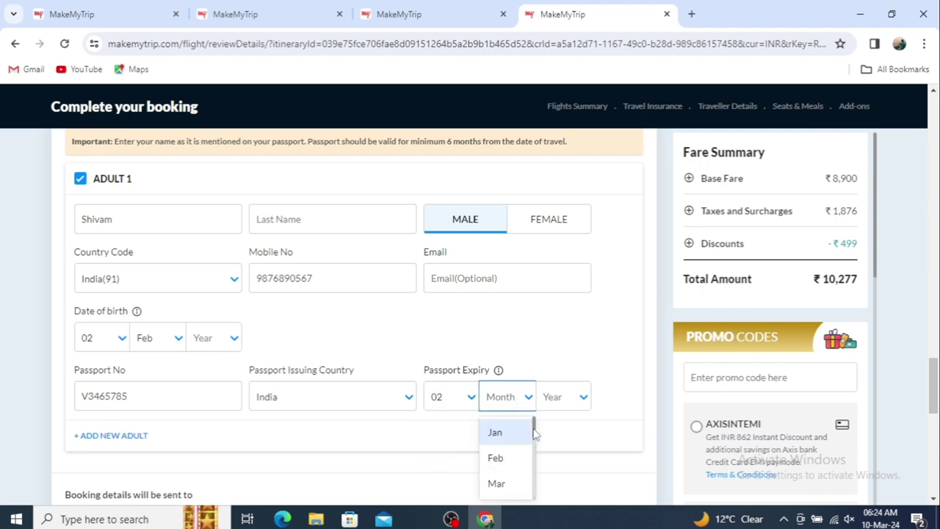
{"action": "left_click", "coordinate": [496, 482]}
{"action": "left_click", "coordinate": [573, 401]}
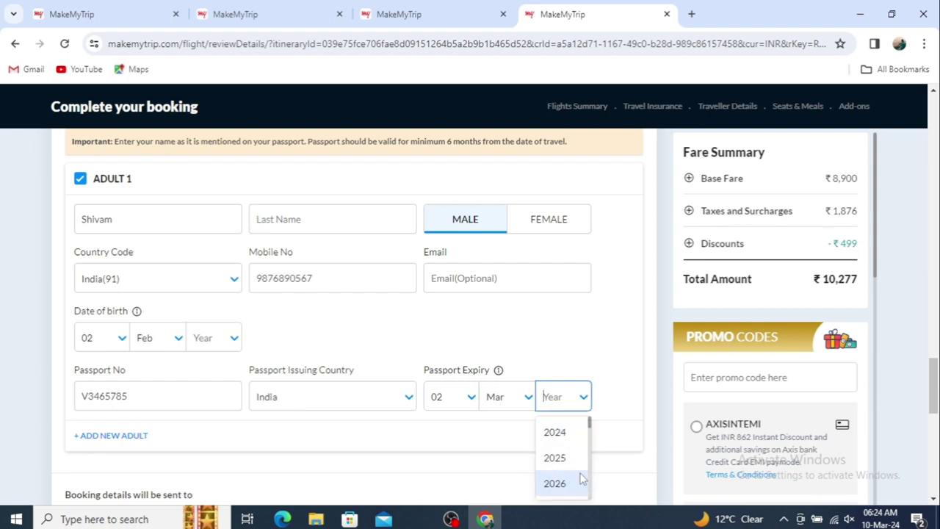
{"action": "scroll", "coordinate": [582, 479], "scroll_direction": "down", "scroll_amount": 4}
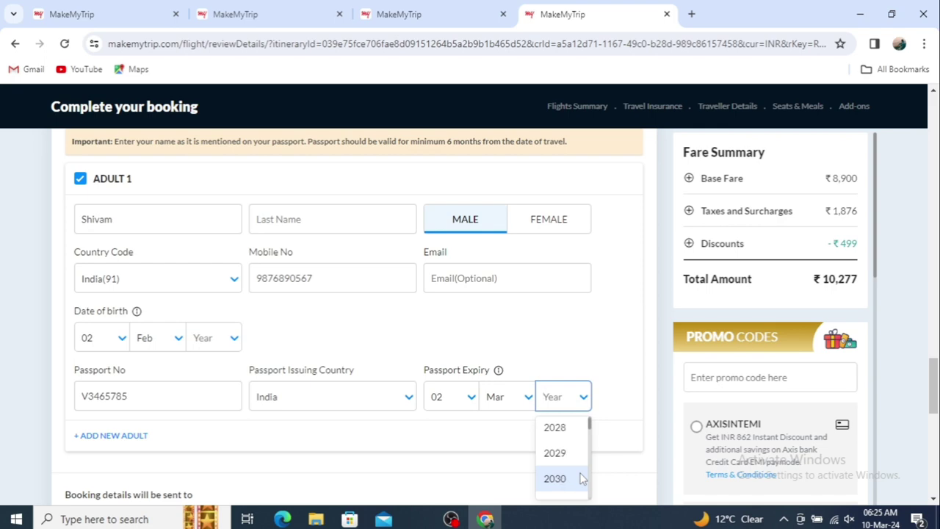
{"action": "left_click", "coordinate": [582, 479]}
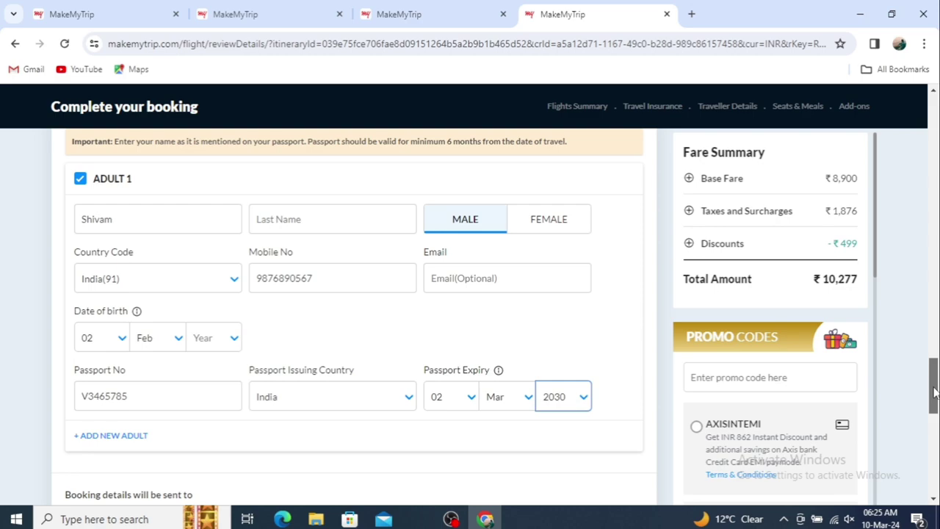
{"action": "left_click_drag", "start_coordinate": [935, 392], "coordinate": [934, 408]}
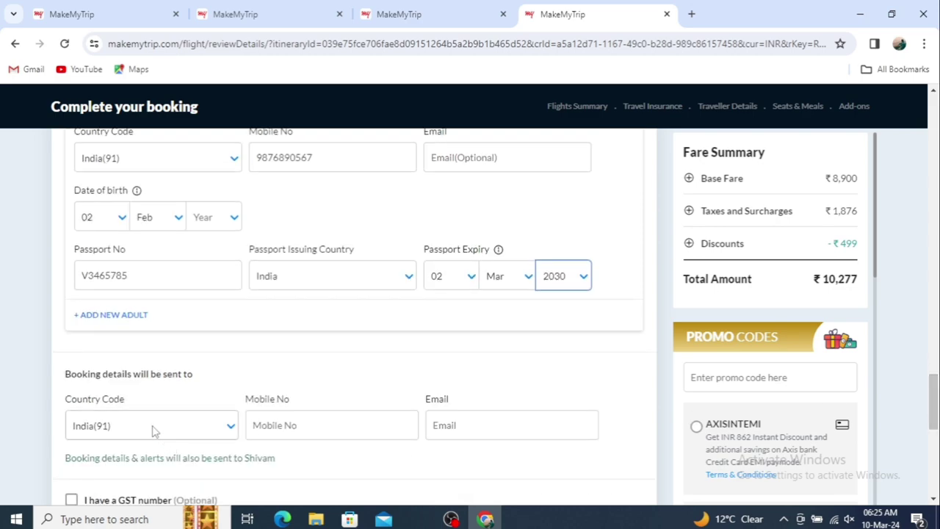
Fill the booking contact with India(91) code, a mobile number and a Gmail address
{"action": "left_click", "coordinate": [193, 438]}
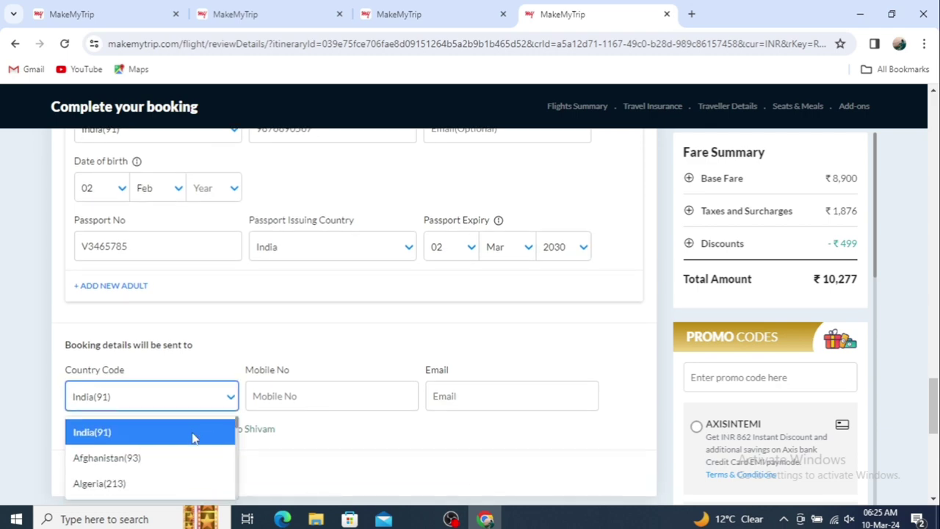
{"action": "left_click", "coordinate": [175, 432]}
{"action": "left_click", "coordinate": [298, 396]}
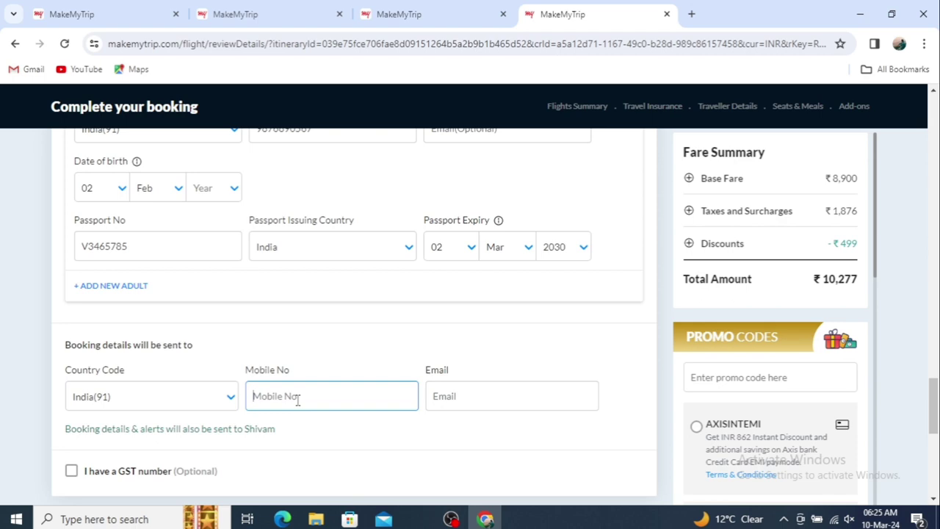
{"action": "left_click", "coordinate": [480, 405]}
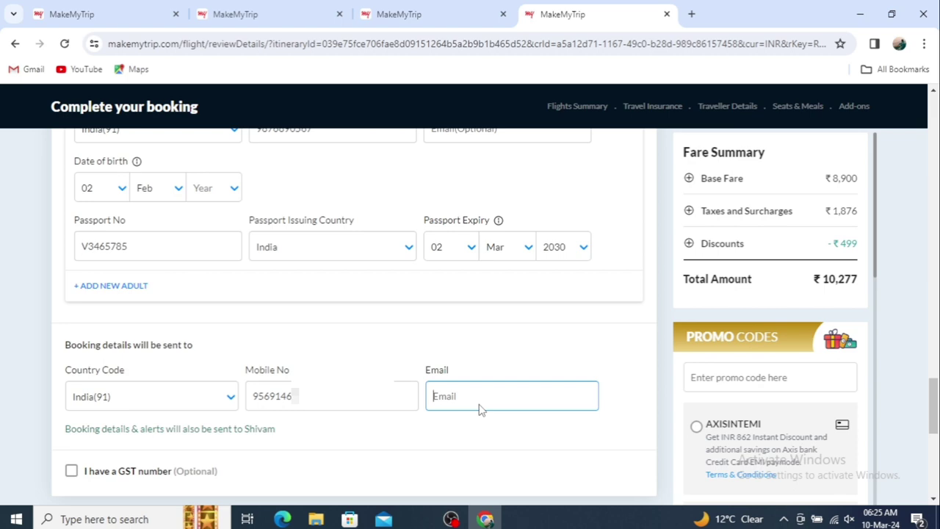
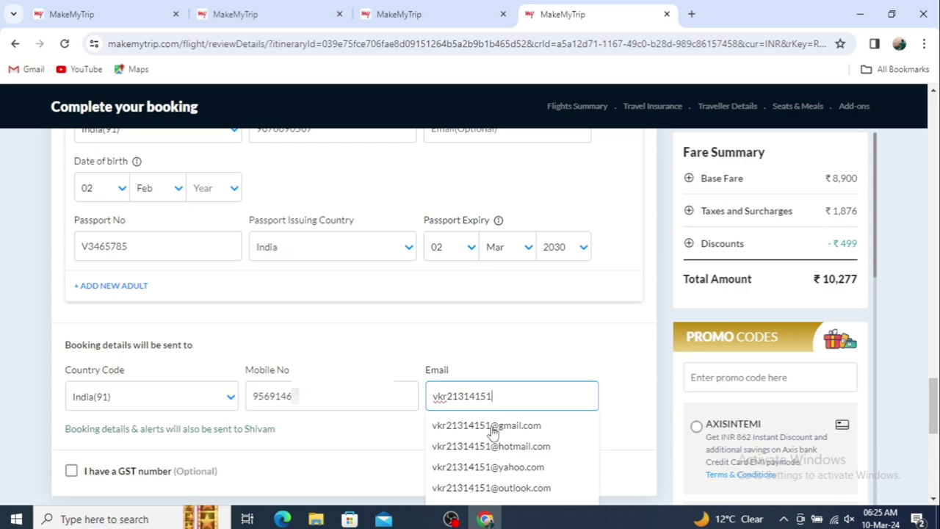
{"action": "left_click", "coordinate": [491, 432]}
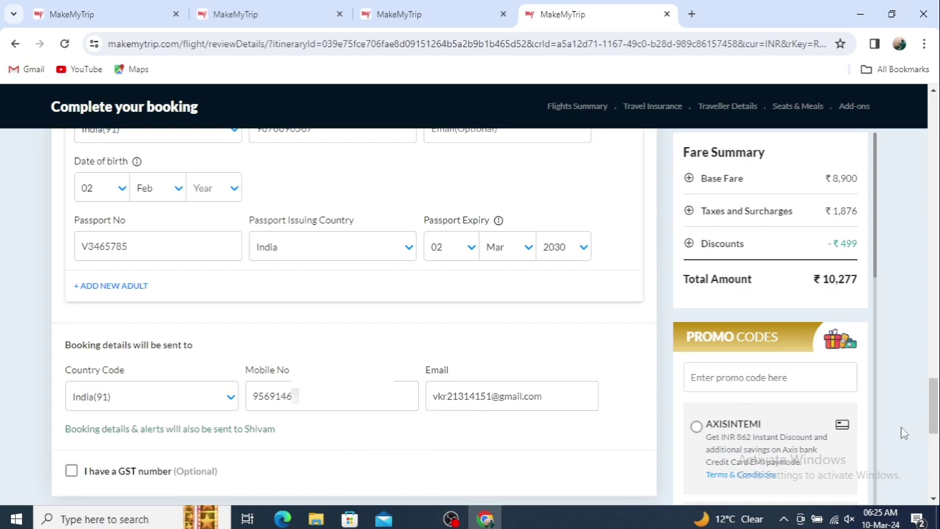
{"action": "left_click_drag", "start_coordinate": [935, 395], "coordinate": [934, 418]}
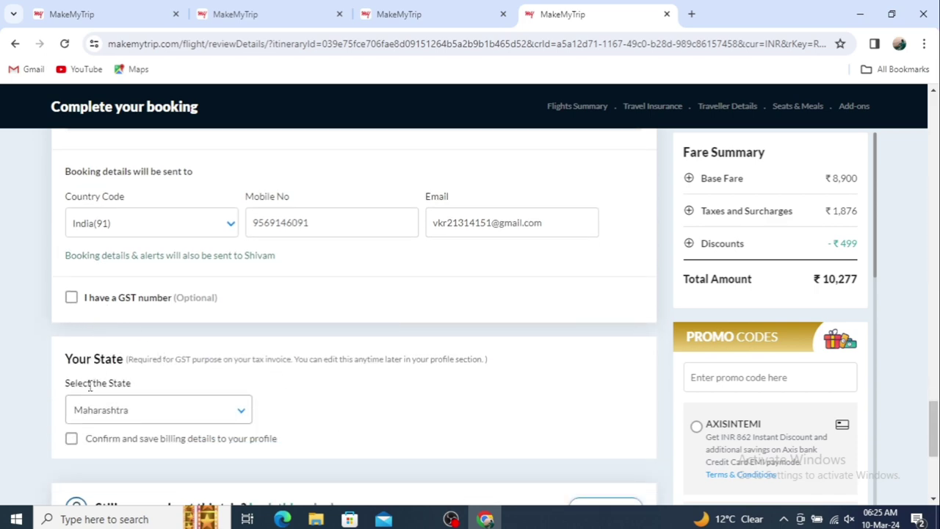
Set the billing state to Uttar Pradesh, save billing details to the profile, and continue
{"action": "left_click", "coordinate": [157, 410]}
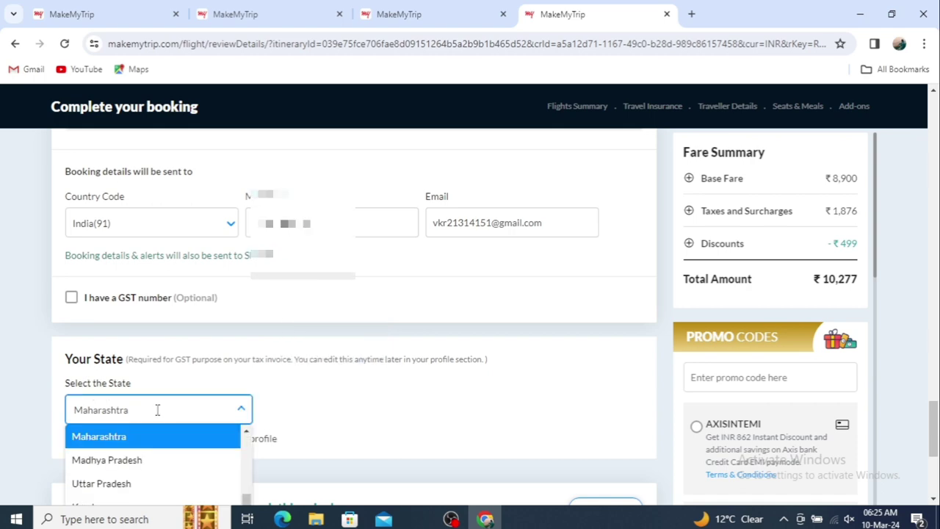
{"action": "left_click", "coordinate": [117, 491]}
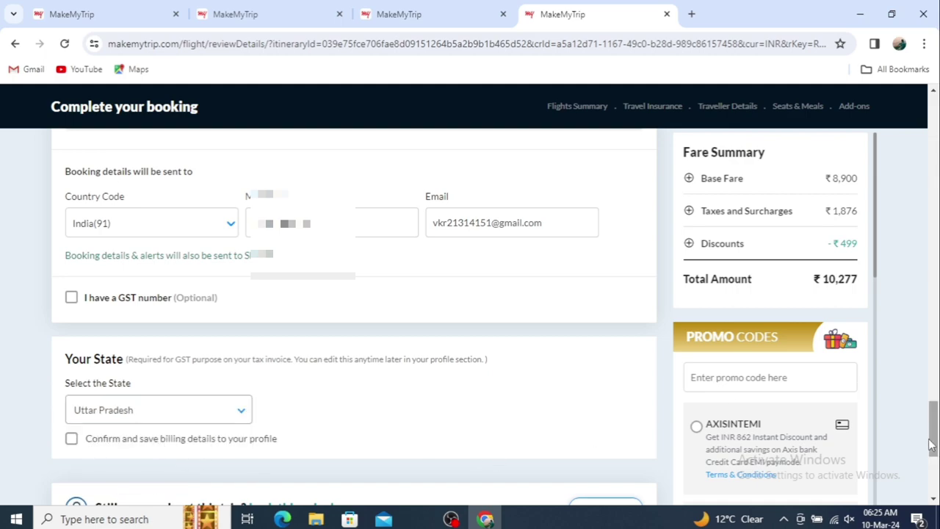
{"action": "left_click_drag", "start_coordinate": [935, 442], "coordinate": [934, 462]}
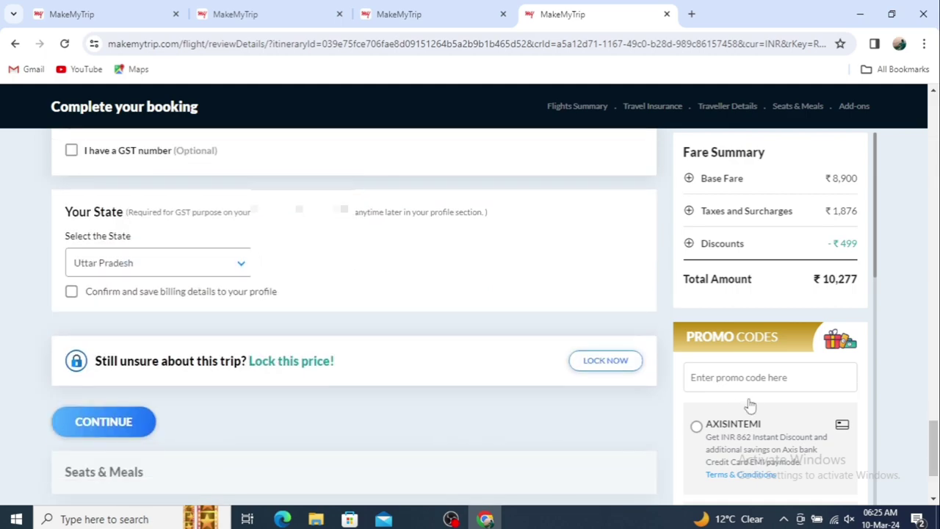
{"action": "left_click", "coordinate": [71, 294]}
{"action": "left_click", "coordinate": [104, 423]}
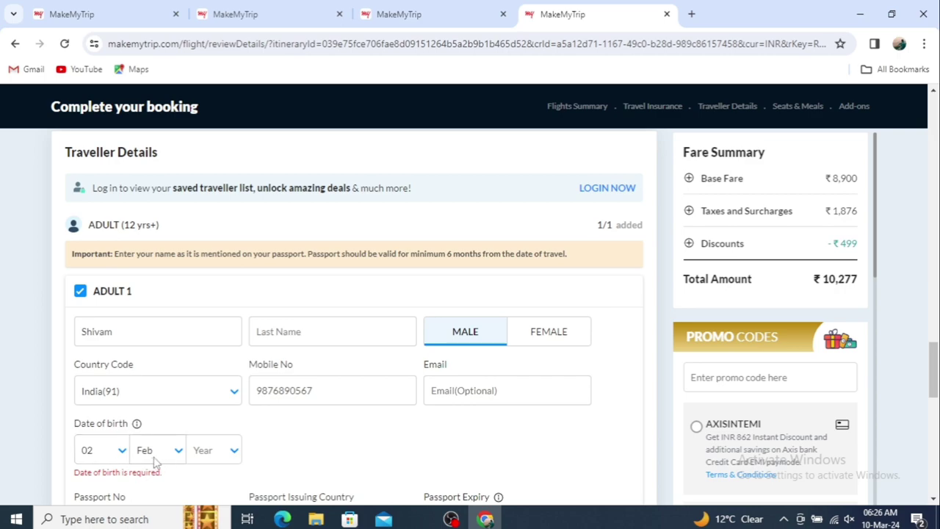
Re-select 2000 as Adult 1's birth year and scroll down to the Continue button
{"action": "left_click", "coordinate": [206, 455]}
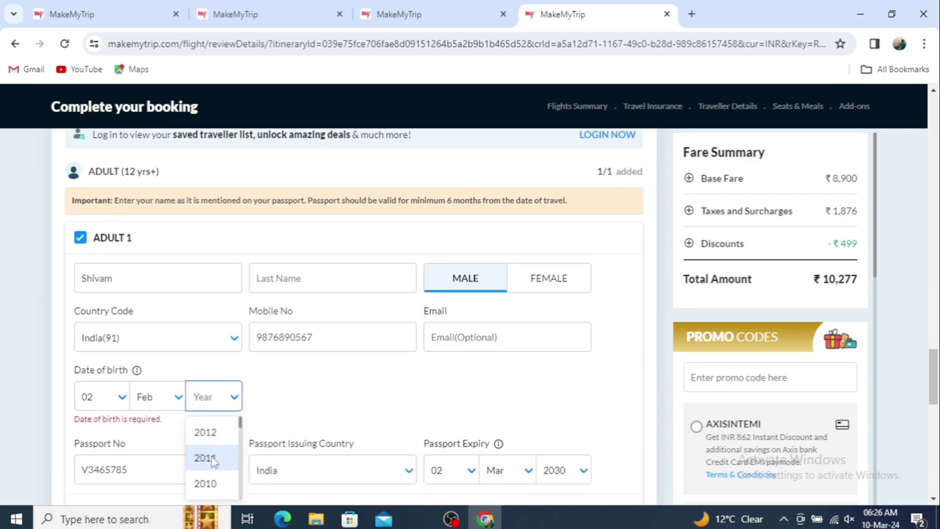
{"action": "type", "text": "2"}
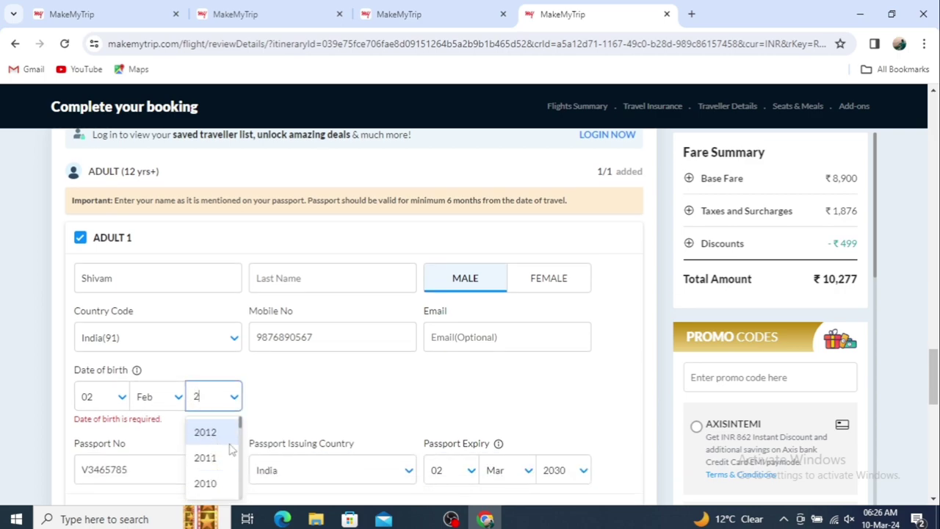
{"action": "type", "text": "000"}
{"action": "left_click", "coordinate": [206, 432]}
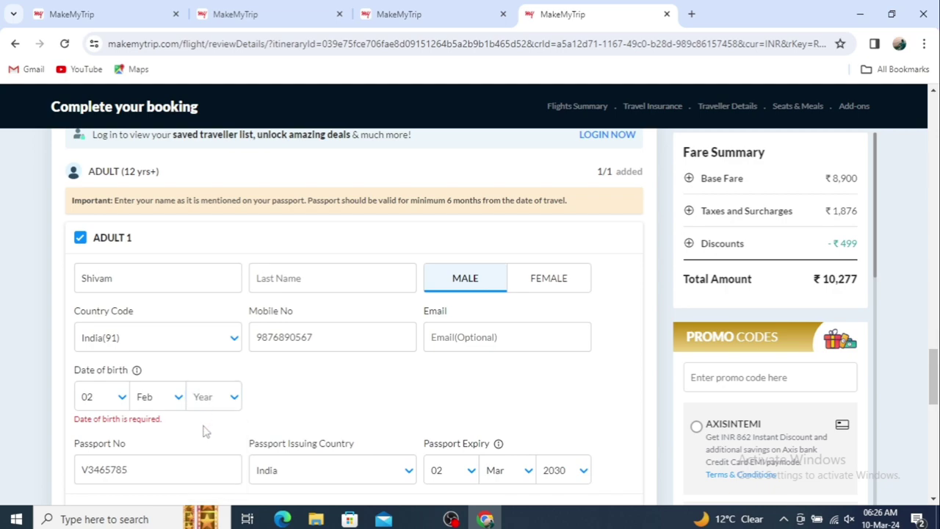
{"action": "left_click_drag", "start_coordinate": [205, 432], "coordinate": [211, 398]}
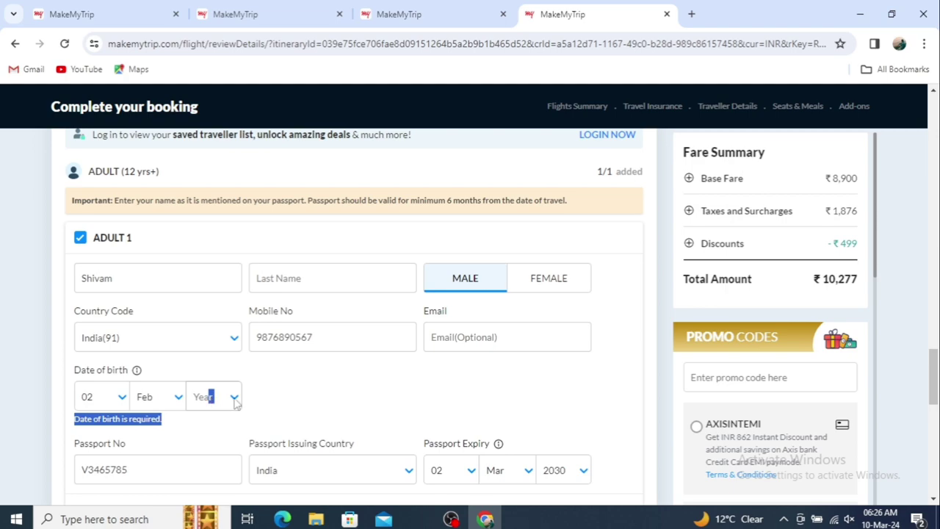
{"action": "left_click", "coordinate": [234, 398]}
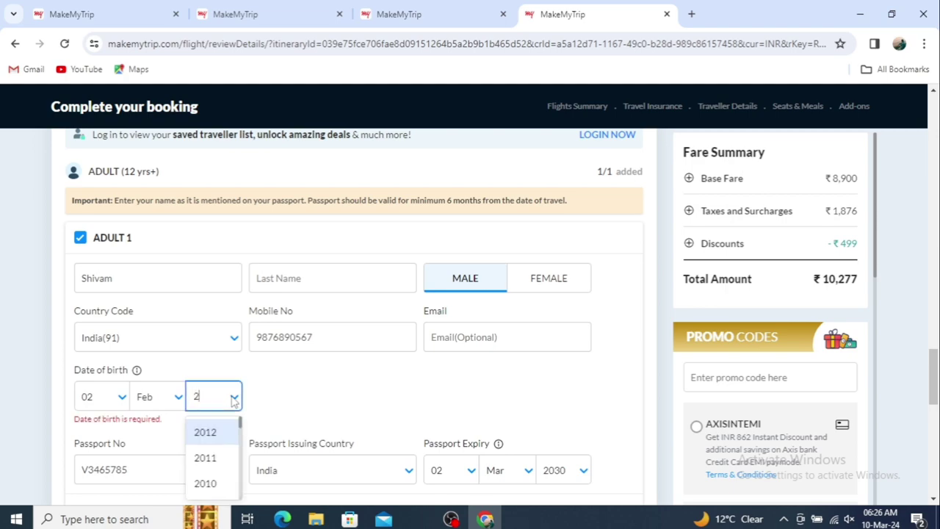
{"action": "type", "text": "2000"}
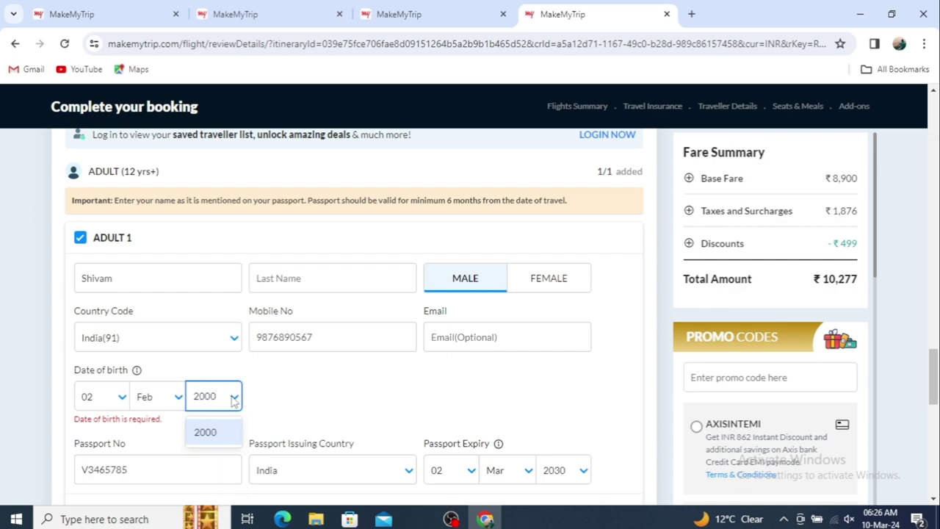
{"action": "left_click", "coordinate": [225, 440]}
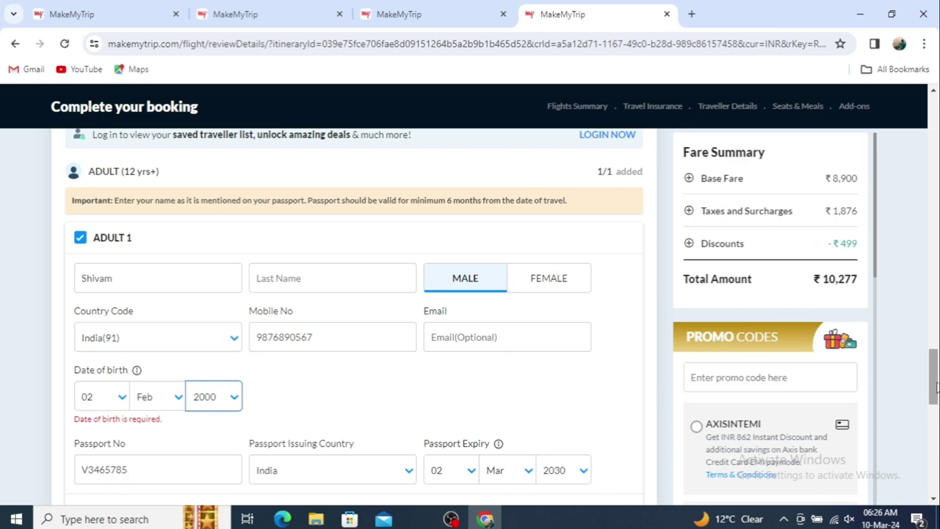
{"action": "left_click_drag", "start_coordinate": [934, 389], "coordinate": [930, 459]}
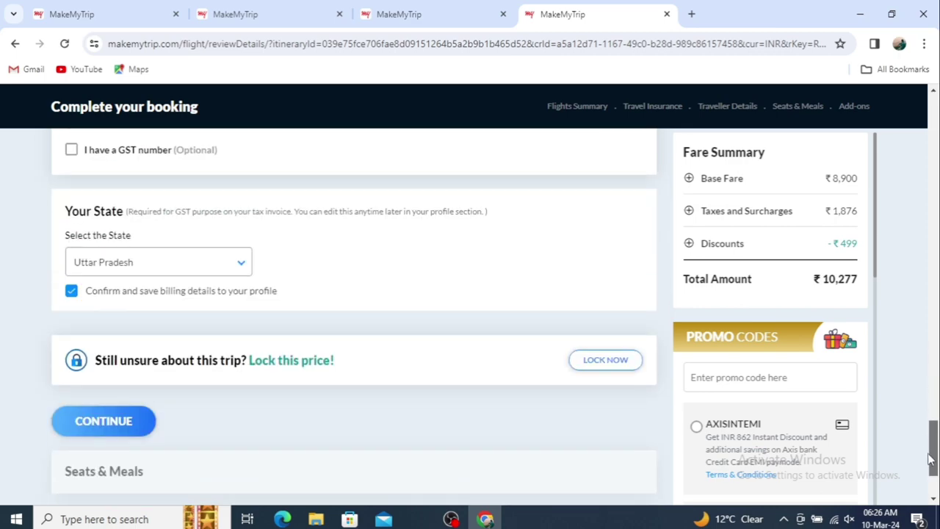
Submit the traveller details, accept the missing last-name notice, and confirm the Review Details dialog
{"action": "left_click", "coordinate": [82, 434]}
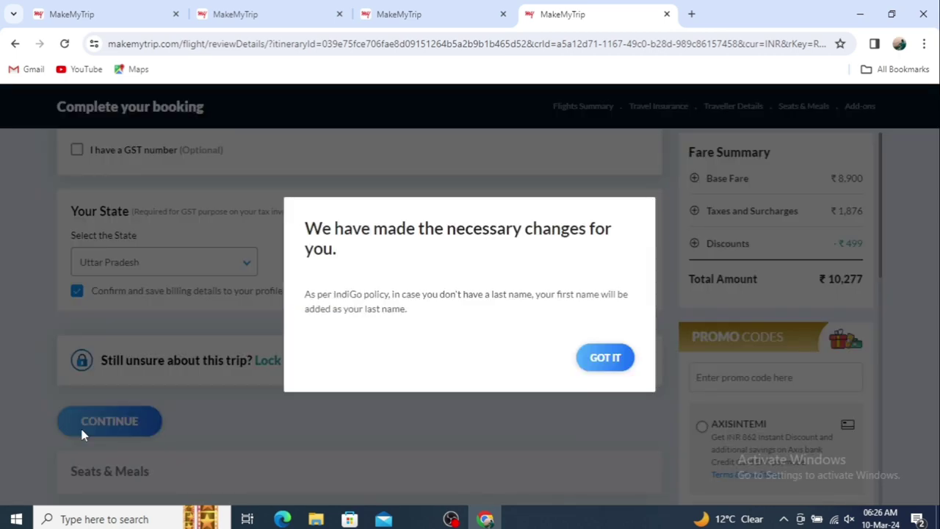
{"action": "left_click", "coordinate": [606, 358]}
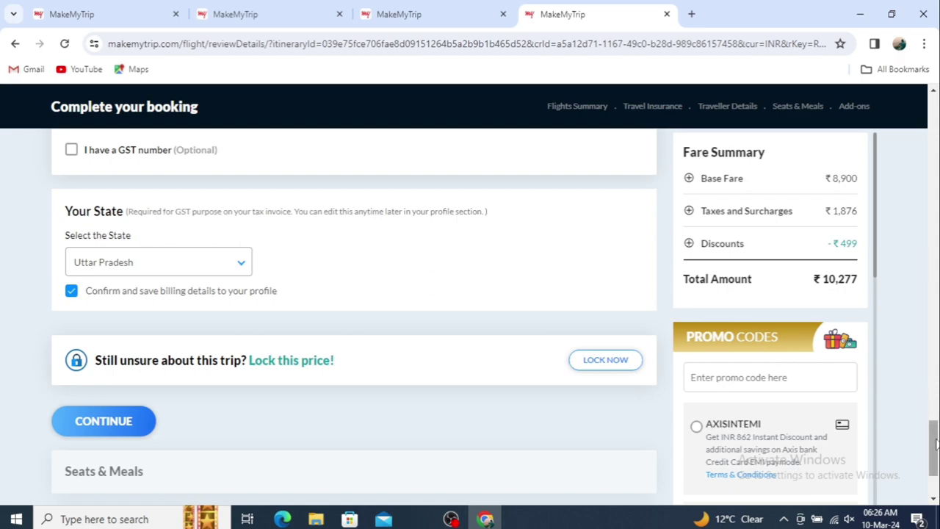
{"action": "left_click", "coordinate": [136, 422]}
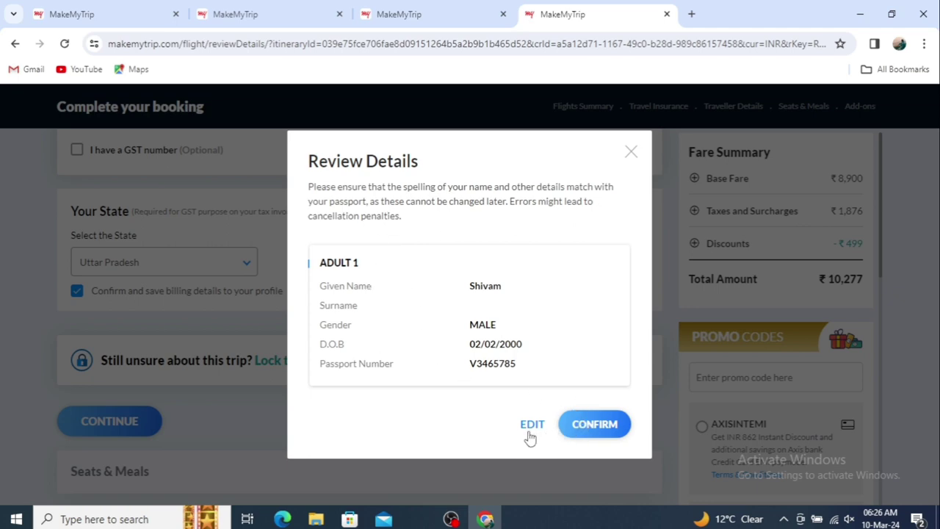
{"action": "left_click", "coordinate": [593, 426]}
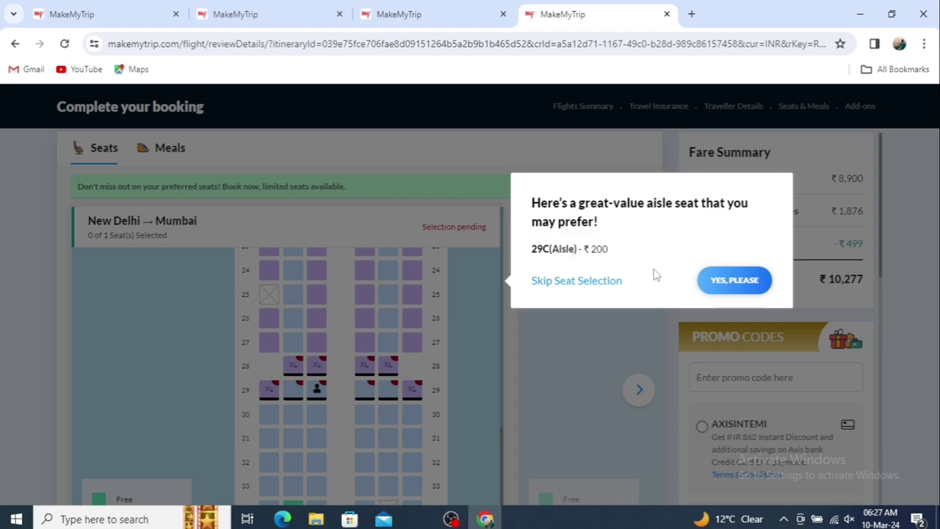
Decline the ₹200 aisle seat 29C and pick free middle seat 34B for New Delhi–Mumbai
{"action": "left_click", "coordinate": [578, 285]}
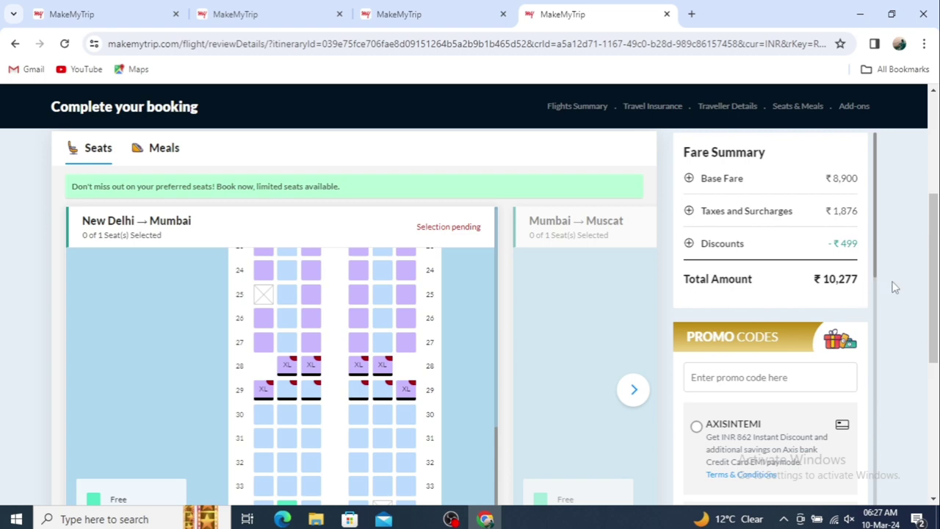
{"action": "left_click_drag", "start_coordinate": [937, 300], "coordinate": [937, 326]}
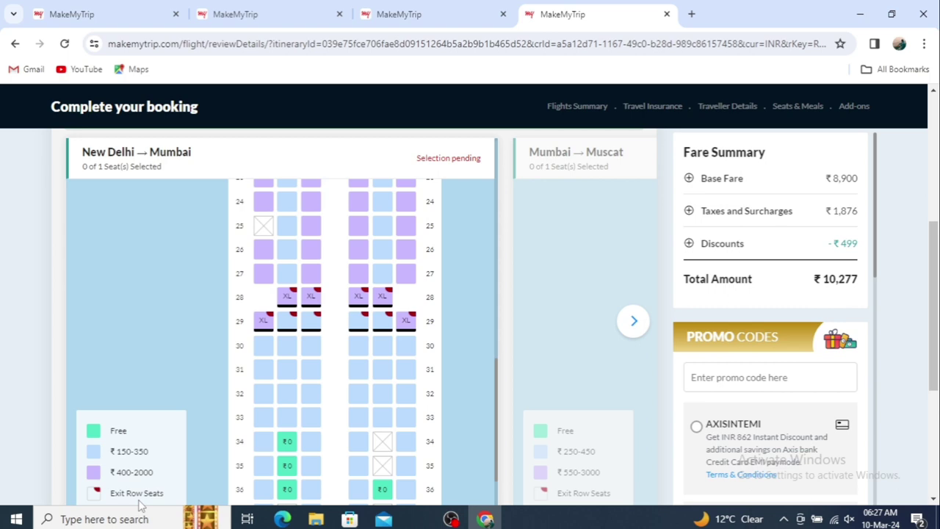
{"action": "left_click", "coordinate": [290, 443]}
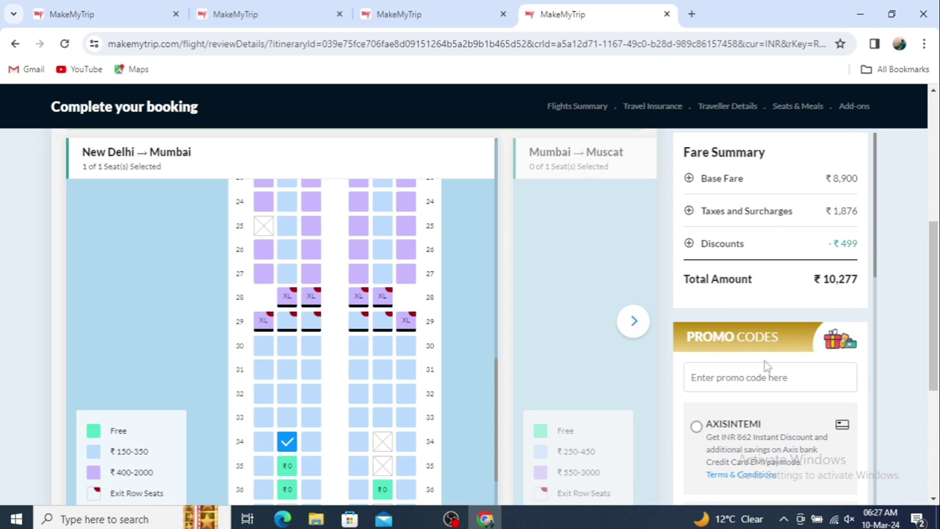
{"action": "left_click_drag", "start_coordinate": [934, 388], "coordinate": [935, 474]}
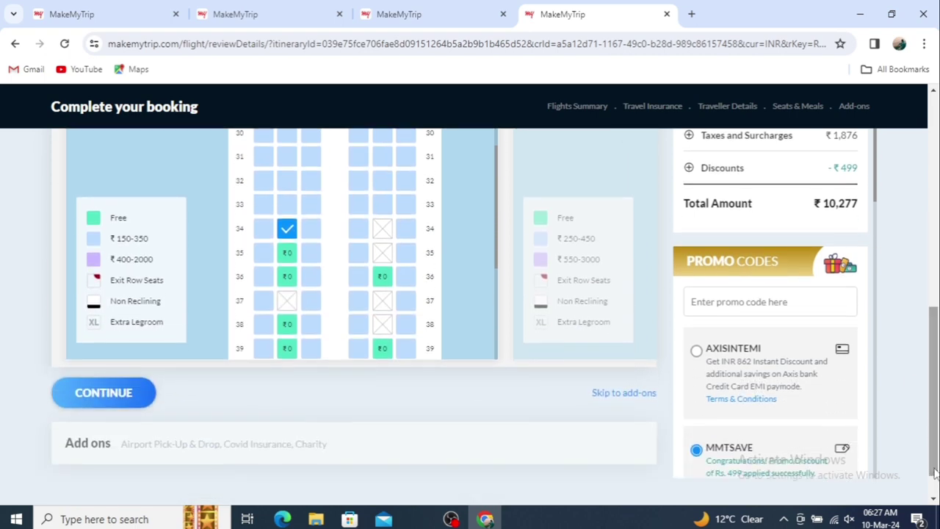
{"action": "left_click", "coordinate": [83, 399]}
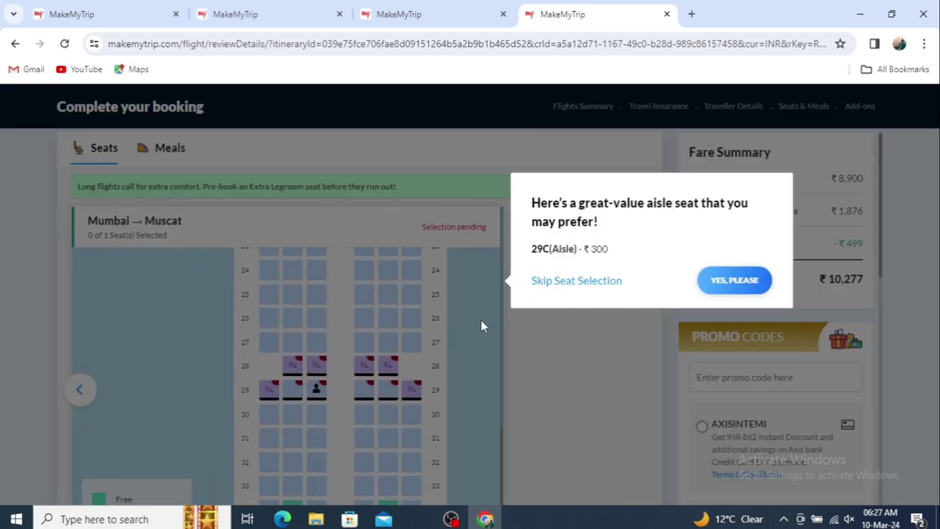
Decline the ₹300 aisle seat 29C and pick free seat 35E for Mumbai–Muscat
{"action": "left_click", "coordinate": [576, 281]}
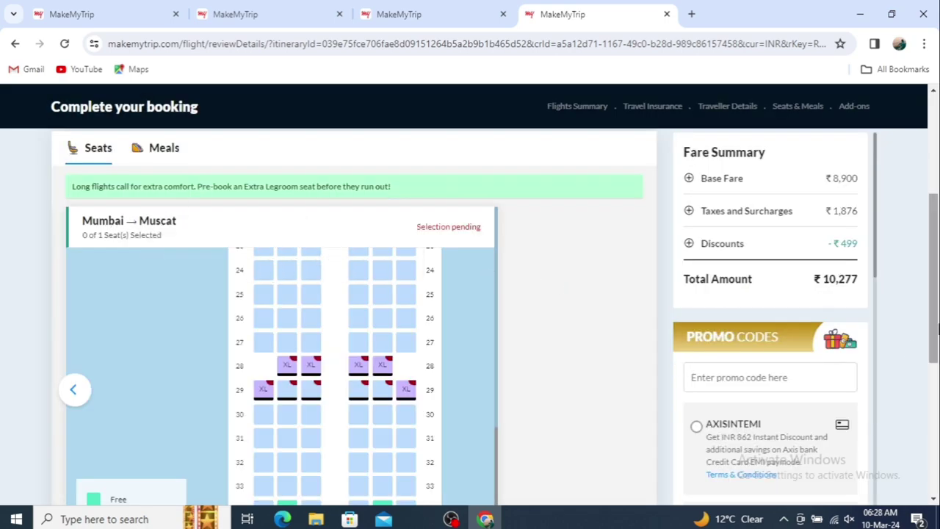
{"action": "left_click_drag", "start_coordinate": [936, 328], "coordinate": [937, 367]}
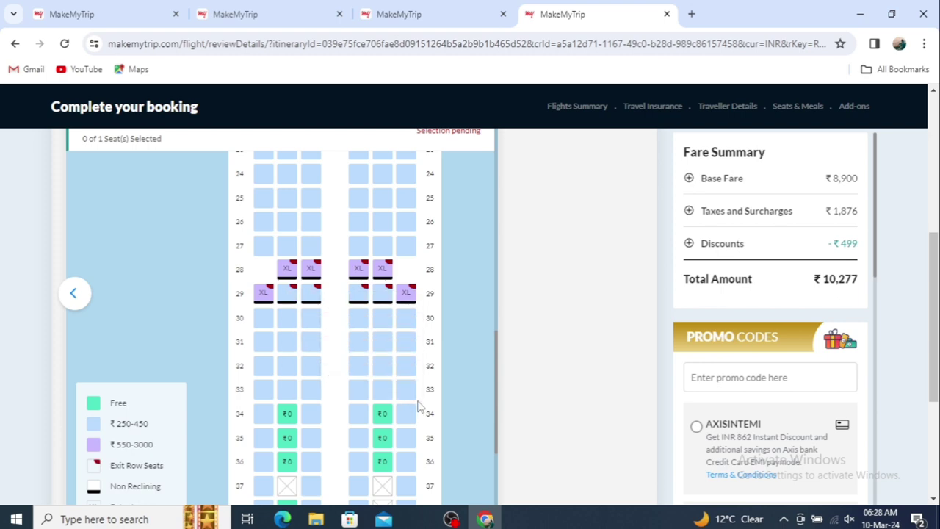
{"action": "left_click", "coordinate": [384, 445]}
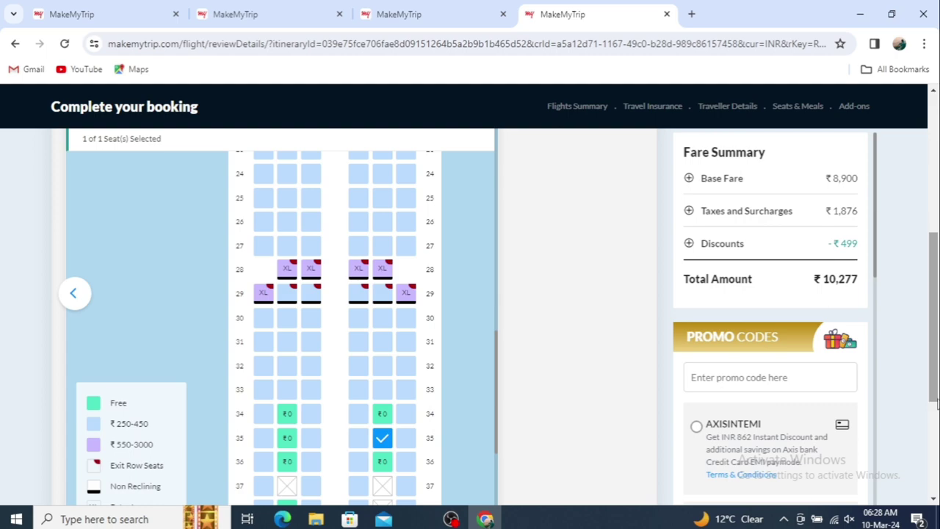
{"action": "left_click_drag", "start_coordinate": [936, 402], "coordinate": [935, 456]}
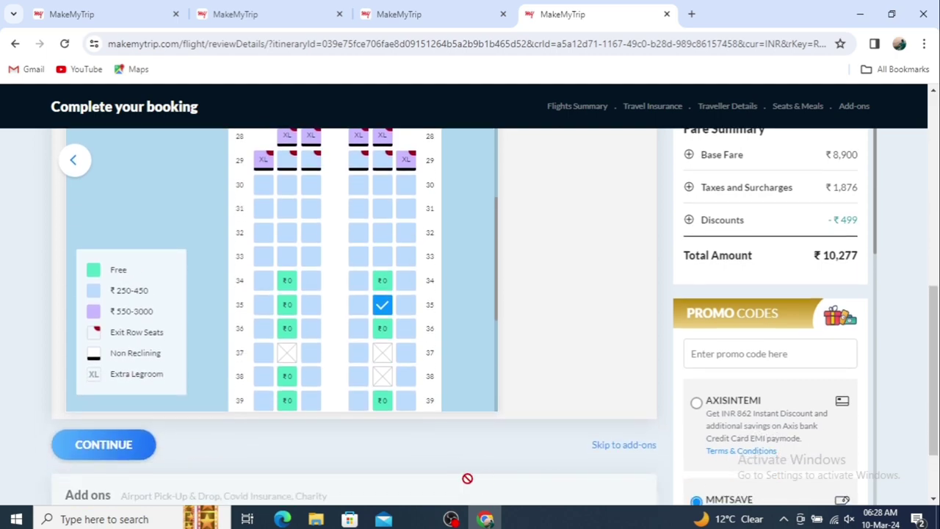
{"action": "left_click", "coordinate": [114, 450]}
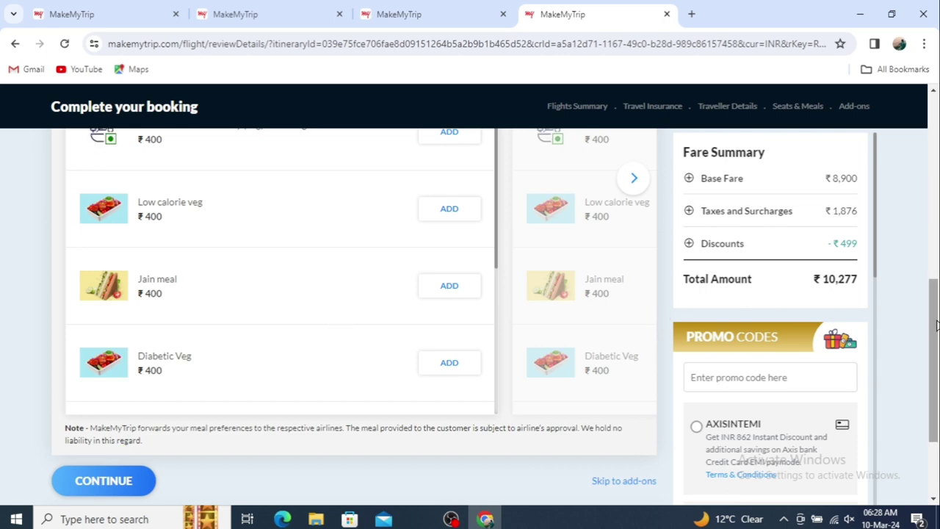
Skip the ₹400 meal options for New Delhi–Mumbai and continue without a meal
{"action": "left_click_drag", "start_coordinate": [936, 326], "coordinate": [937, 252]}
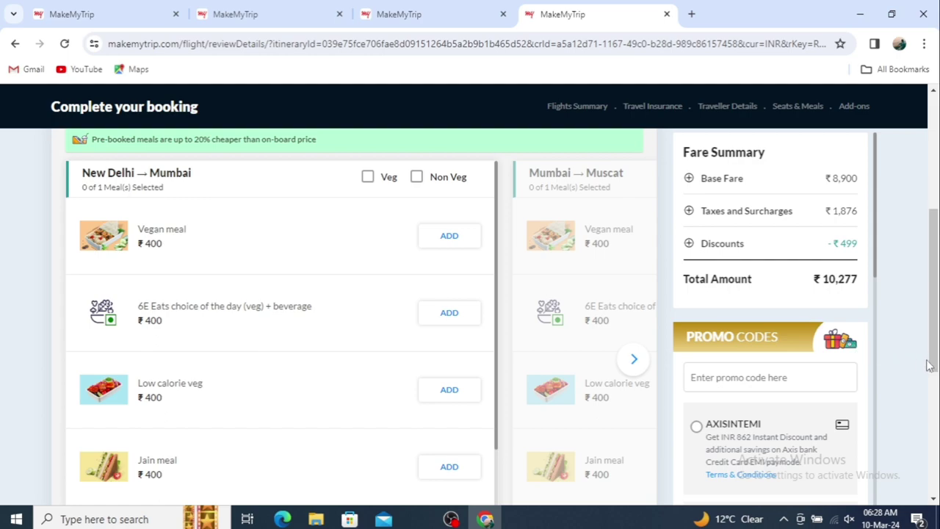
{"action": "left_click_drag", "start_coordinate": [935, 367], "coordinate": [931, 450]}
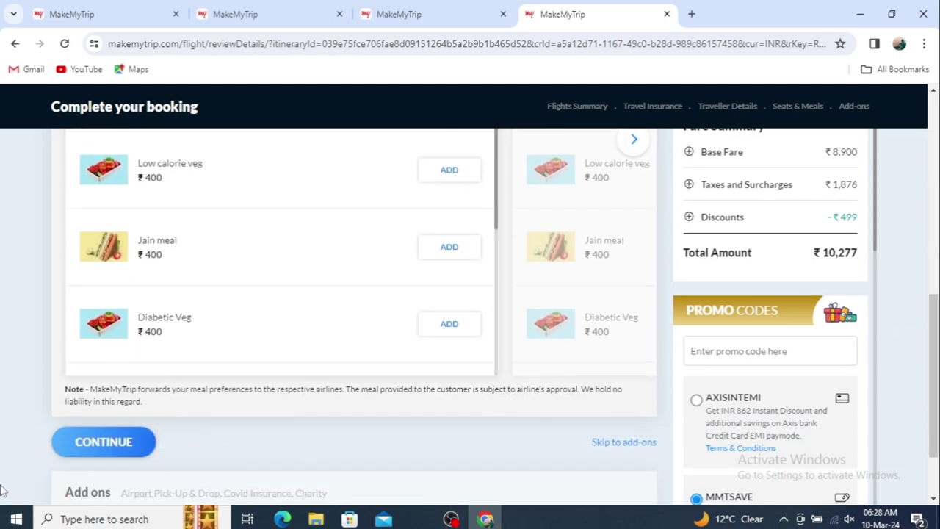
{"action": "left_click", "coordinate": [97, 449]}
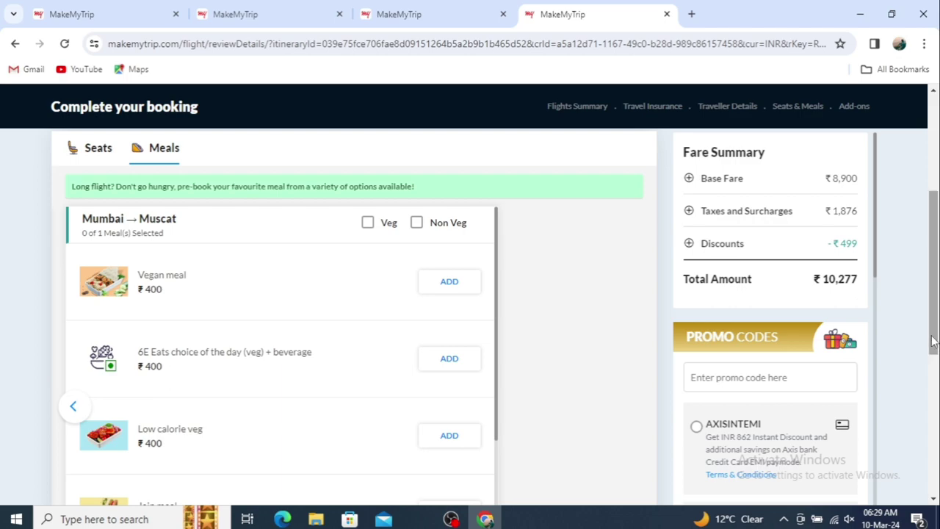
{"action": "left_click_drag", "start_coordinate": [933, 340], "coordinate": [933, 426]}
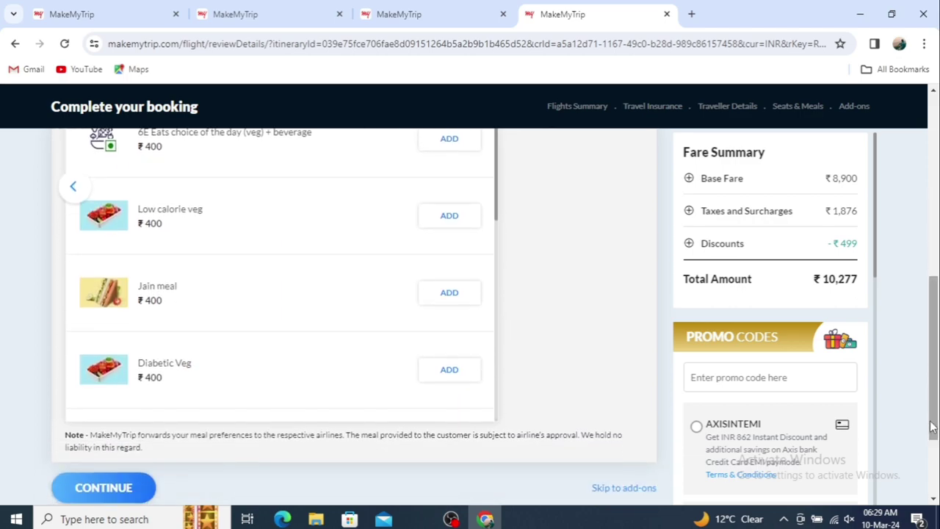
Skip the Mumbai–Muscat meal and scroll the add-ons, leaving cab, insurance, baggage and donation unselected
{"action": "left_click", "coordinate": [118, 492]}
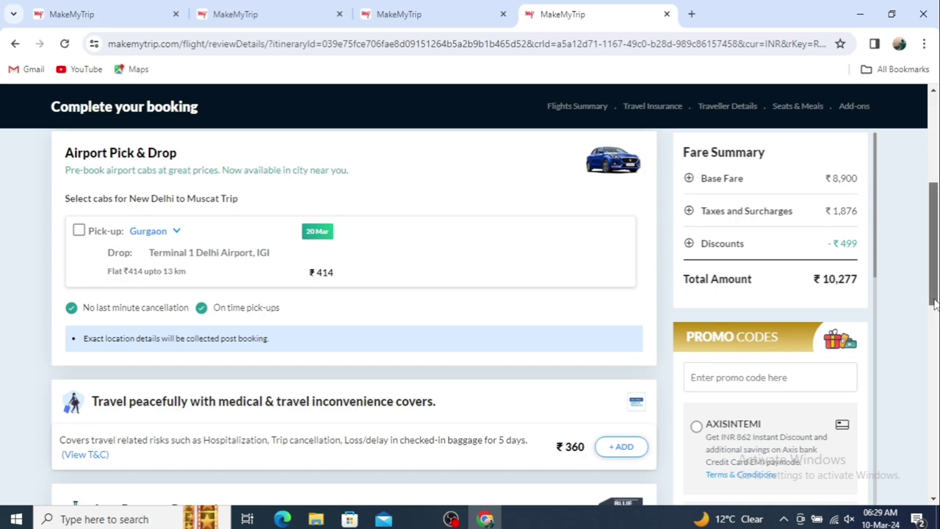
{"action": "left_click_drag", "start_coordinate": [934, 304], "coordinate": [933, 351]}
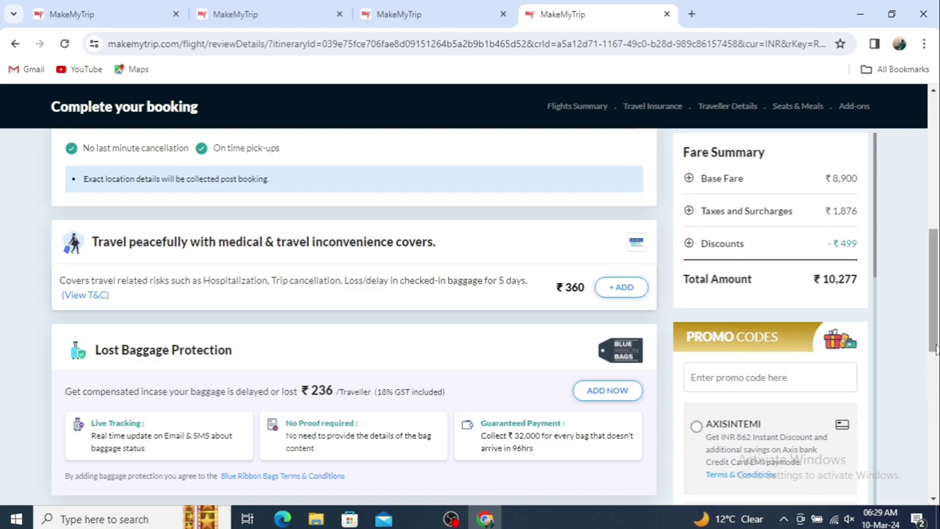
{"action": "left_click_drag", "start_coordinate": [935, 351], "coordinate": [927, 493]}
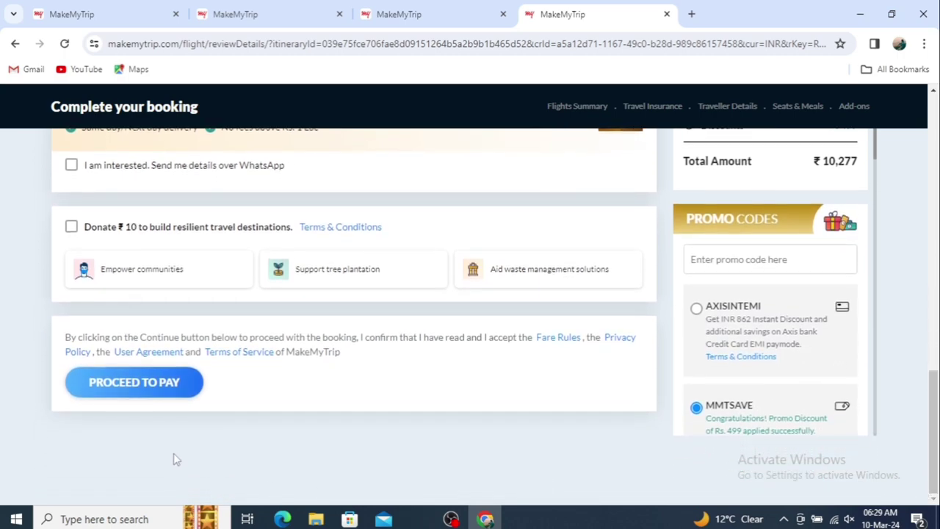
Proceed to payment and show the UPI Scan and pay QR code for ₹11,076
{"action": "left_click", "coordinate": [125, 380]}
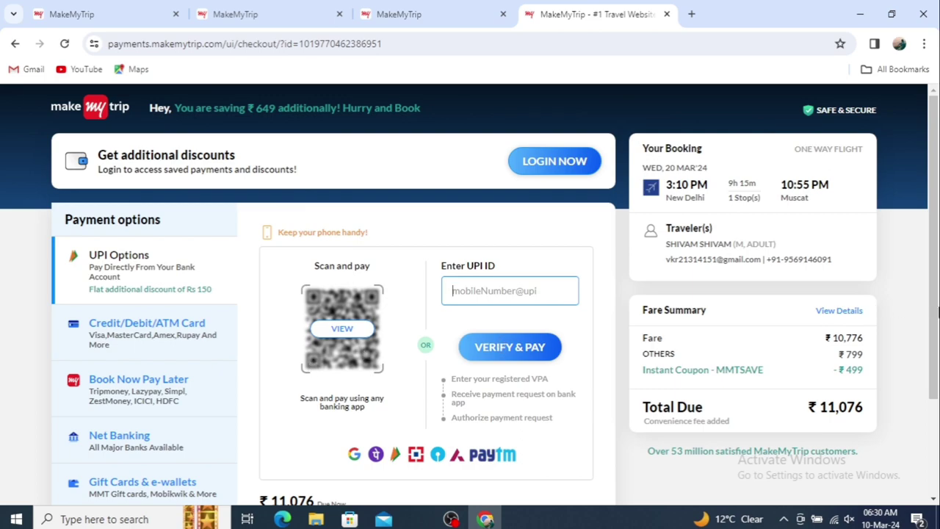
{"action": "left_click_drag", "start_coordinate": [936, 314], "coordinate": [935, 366]}
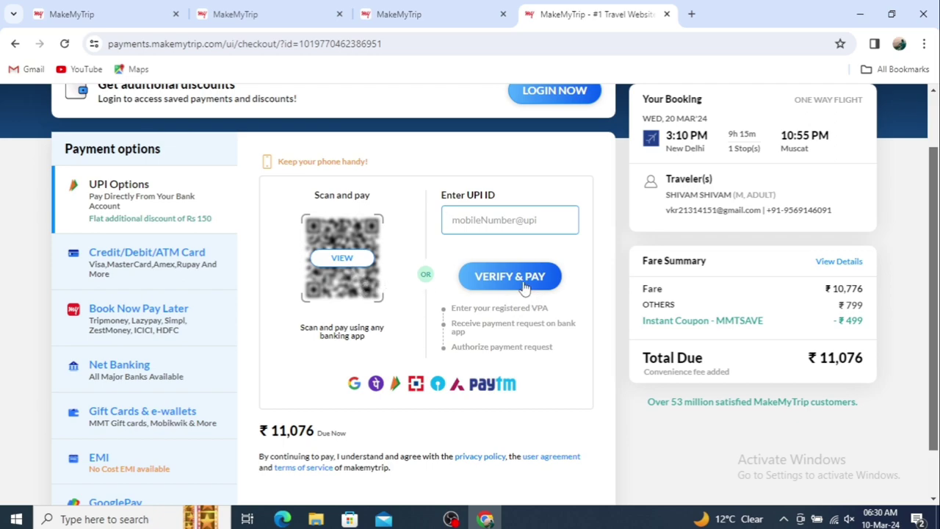
{"action": "left_click", "coordinate": [346, 259]}
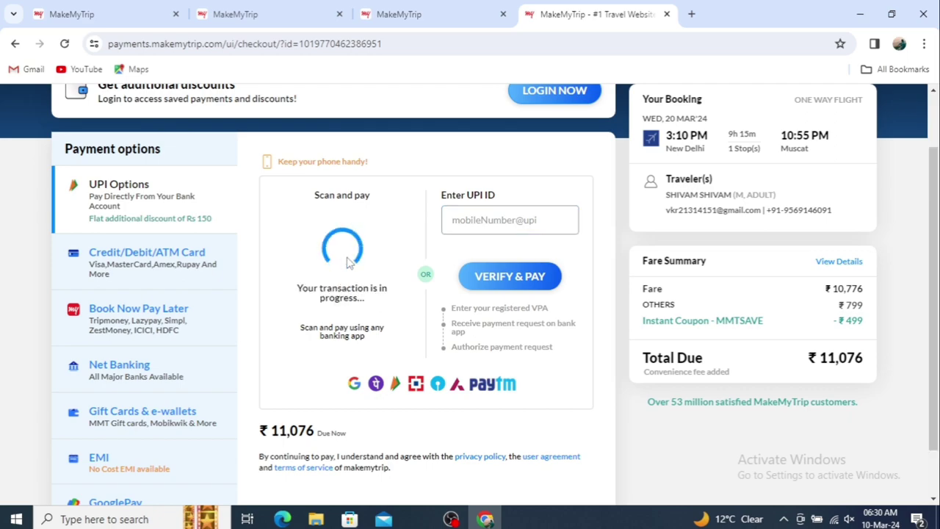